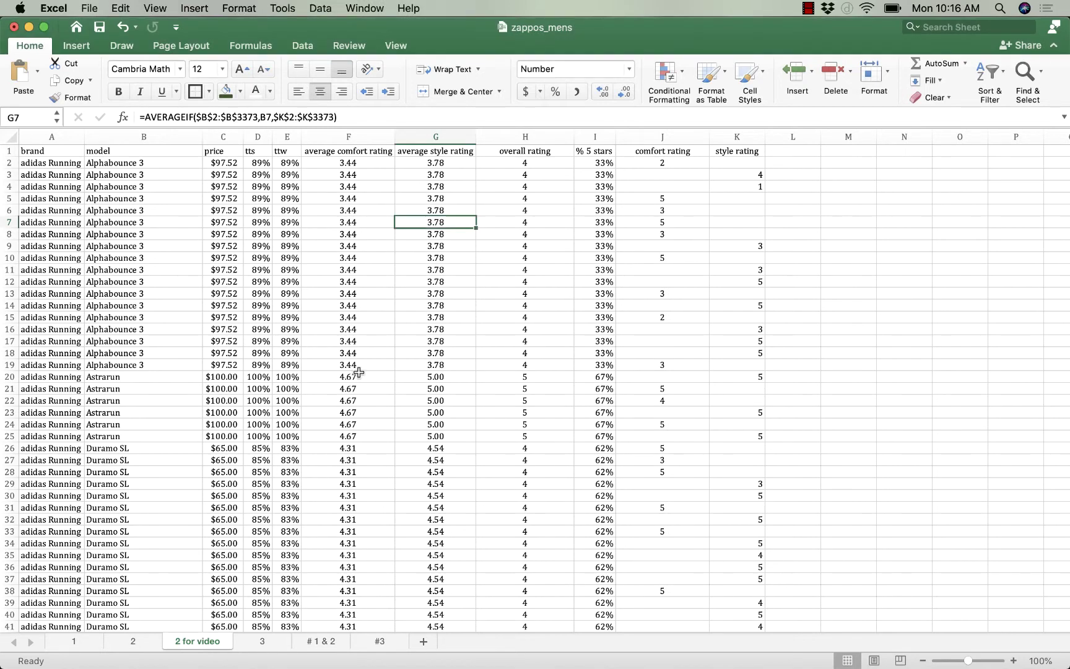
Delete the comfort and style rating columns, see #REF! in F5, then undo the deletion
drag(646, 137, 728, 137)
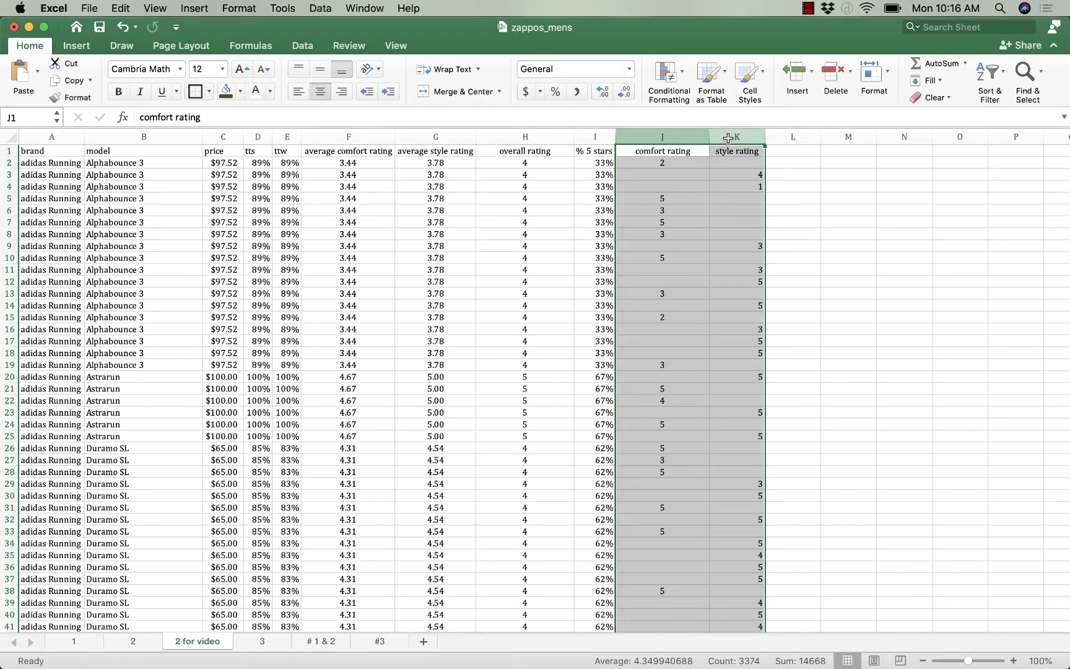
right_click(728, 138)
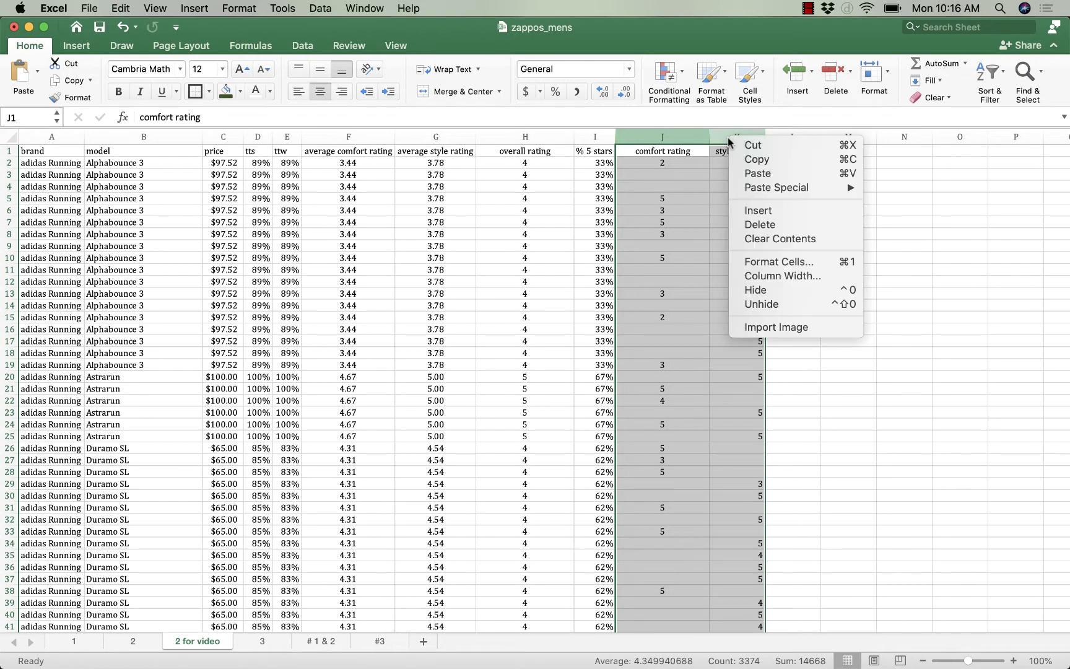
click(759, 225)
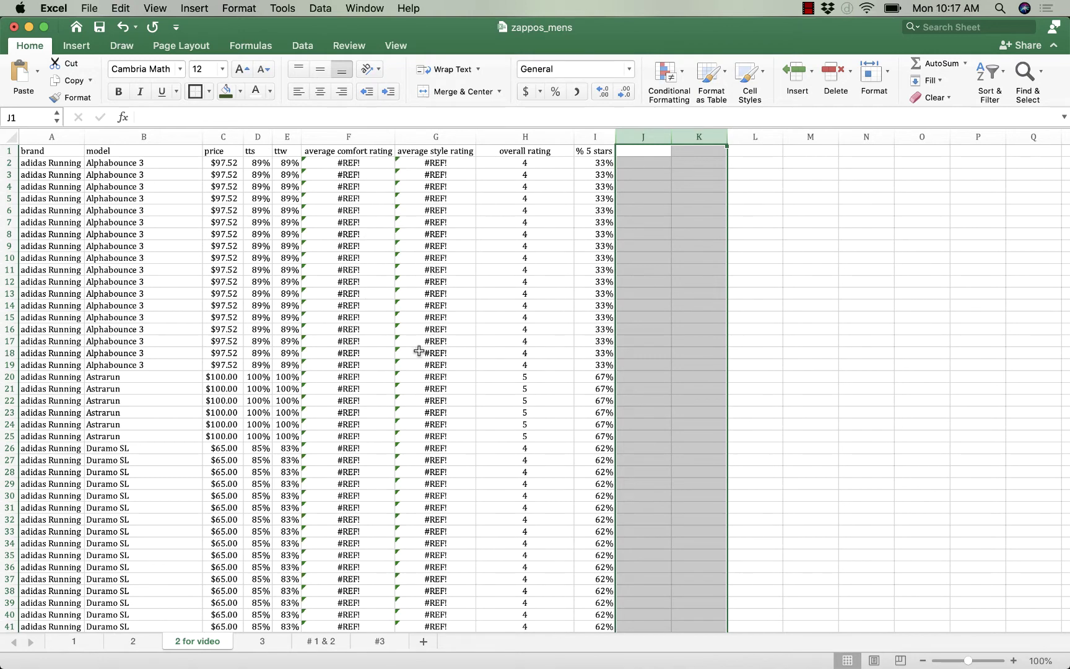
click(354, 196)
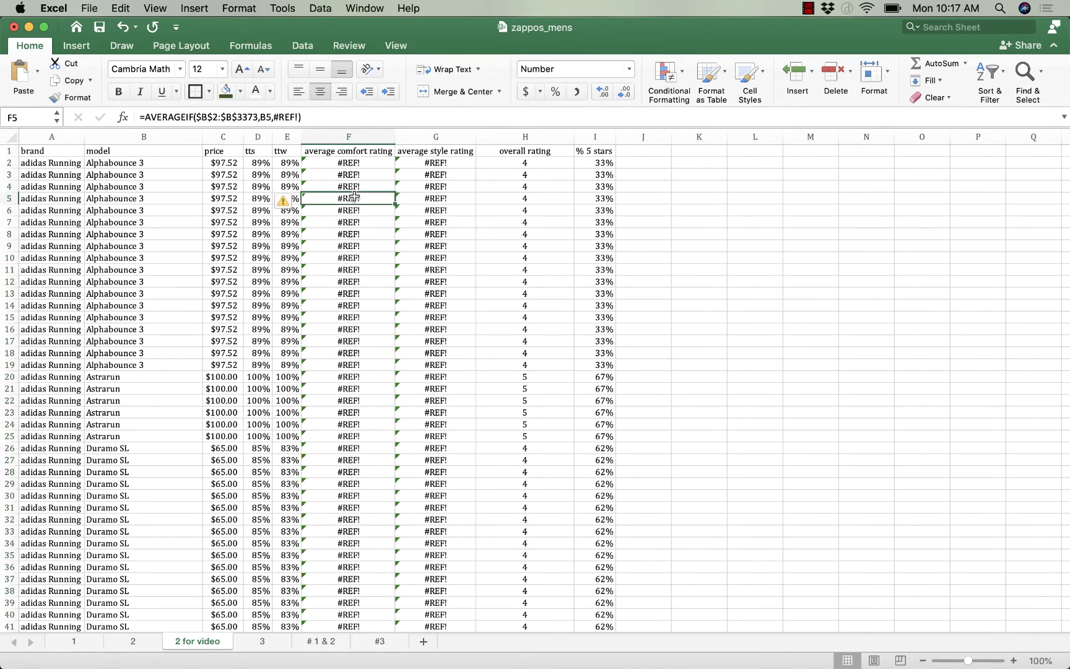
double_click(354, 196)
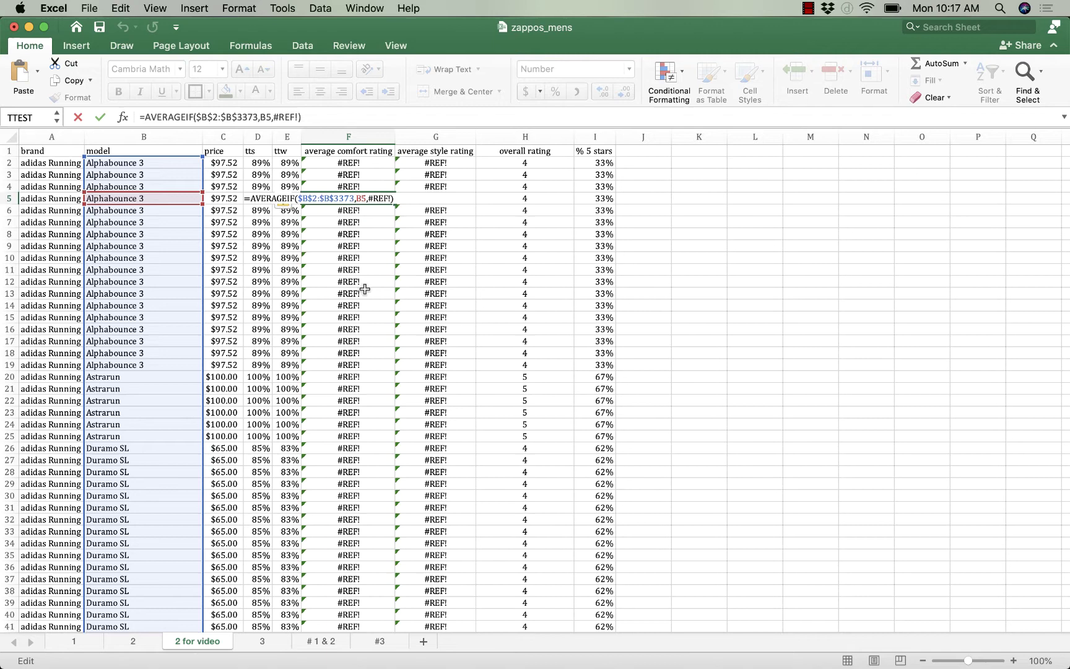
key(Escape)
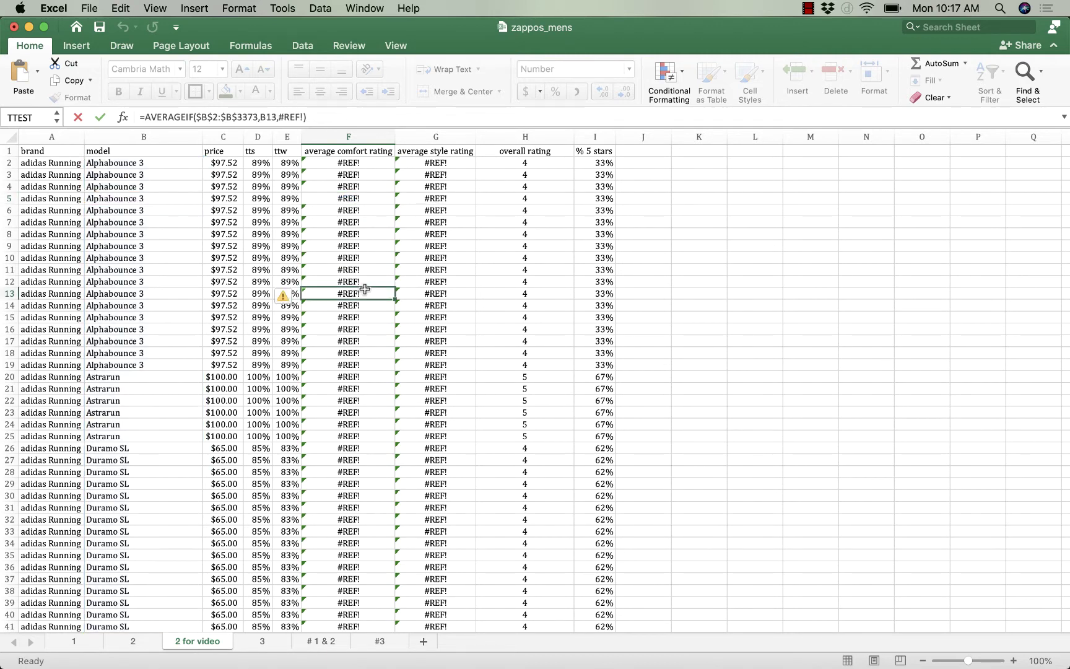
key(cmd+z)
key(cmd+z)
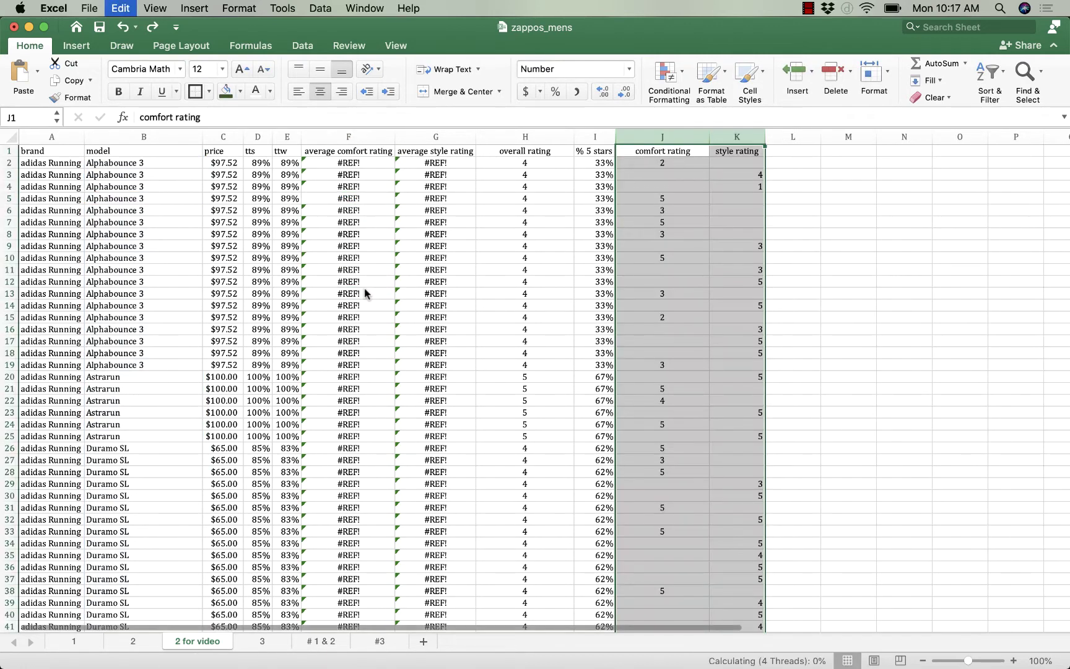
Copy the average comfort and style columns F:G and reselect them as the paste destination
click(365, 288)
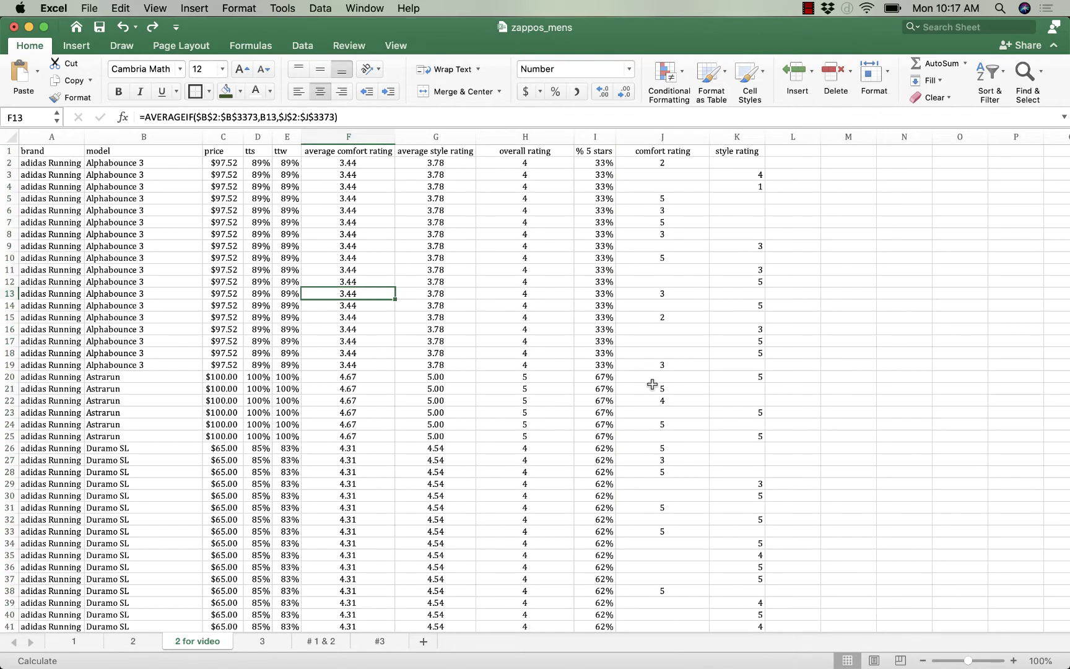
drag(329, 136, 415, 130)
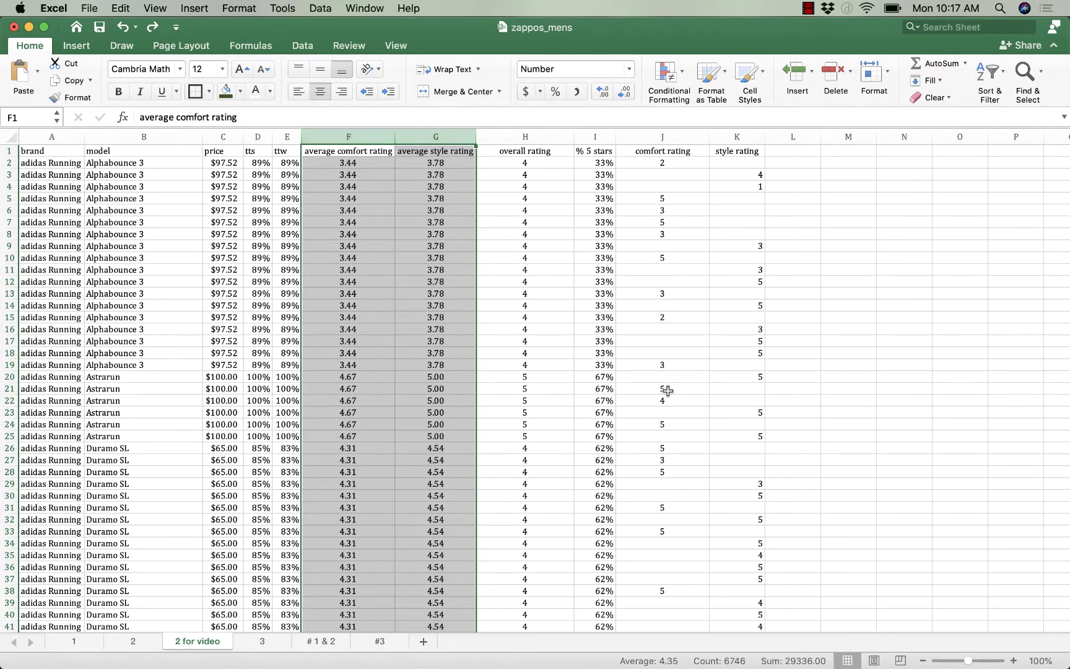
click(357, 353)
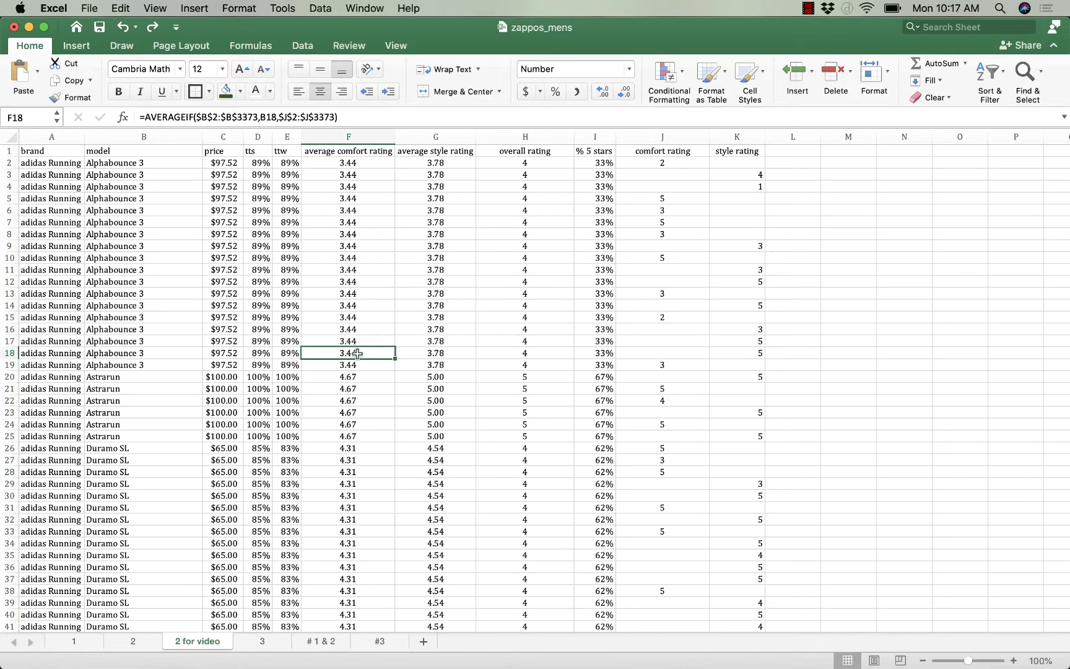
drag(326, 137, 411, 136)
right_click(410, 136)
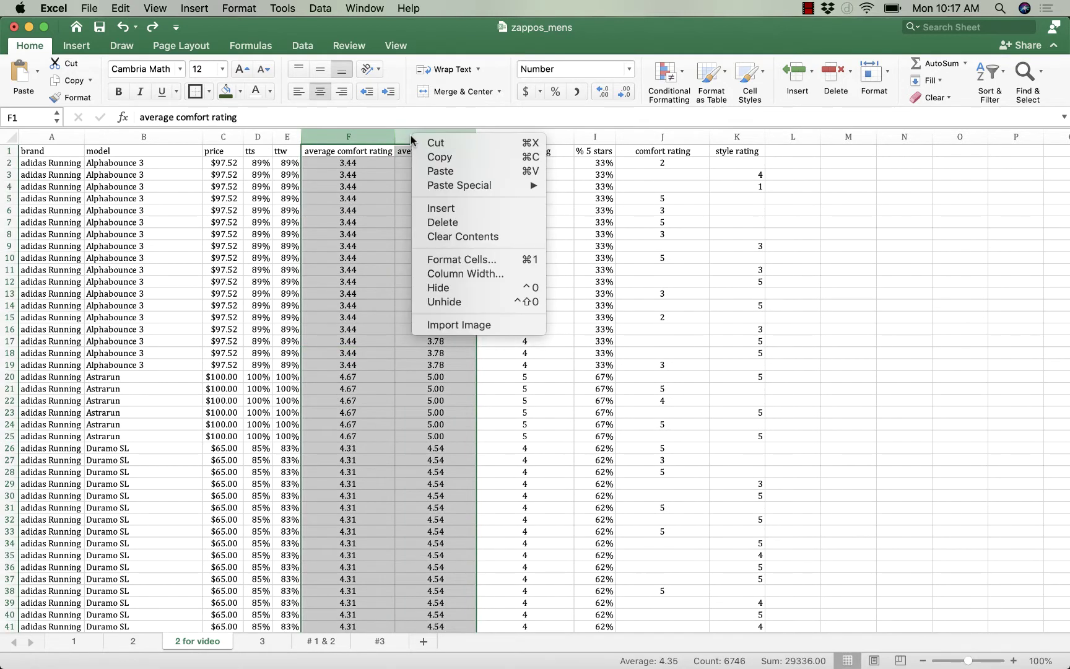
click(436, 158)
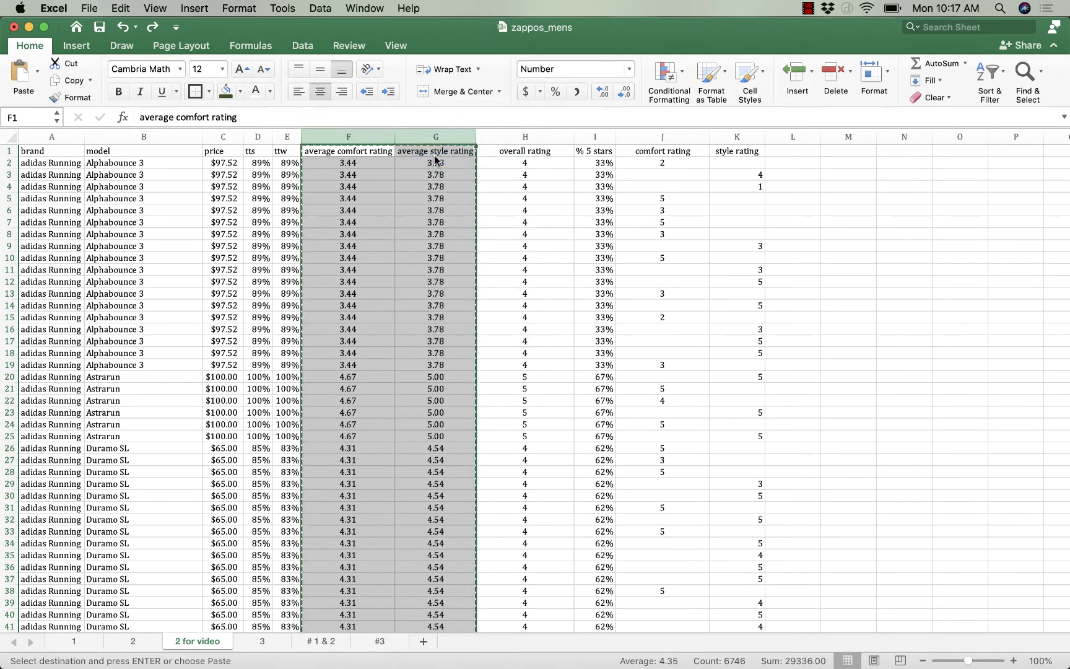
drag(387, 136, 433, 132)
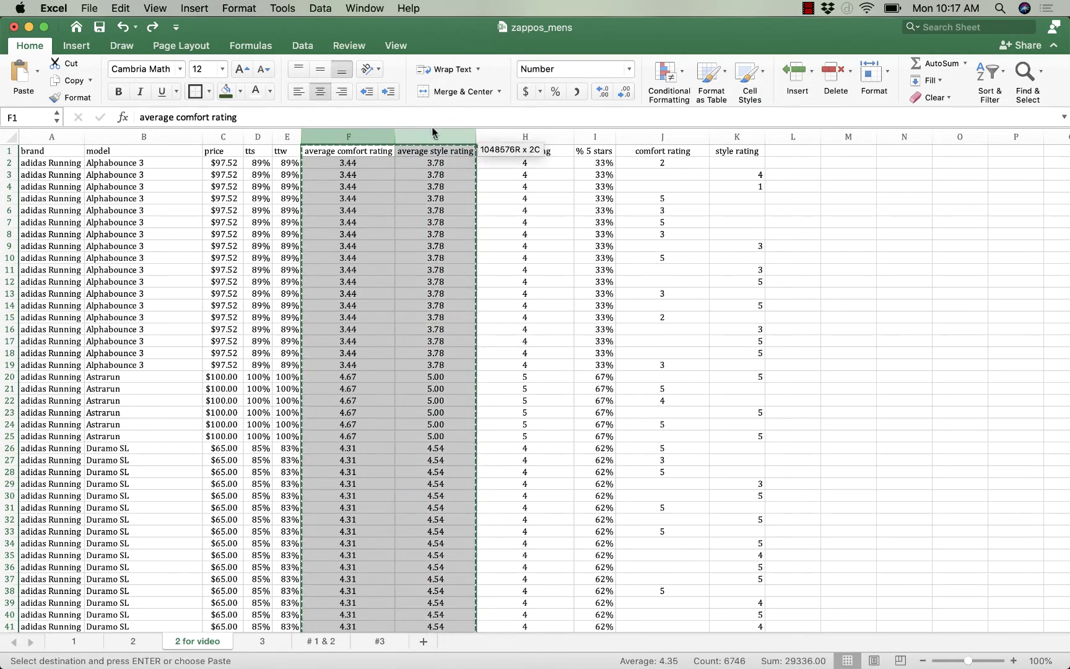
right_click(433, 136)
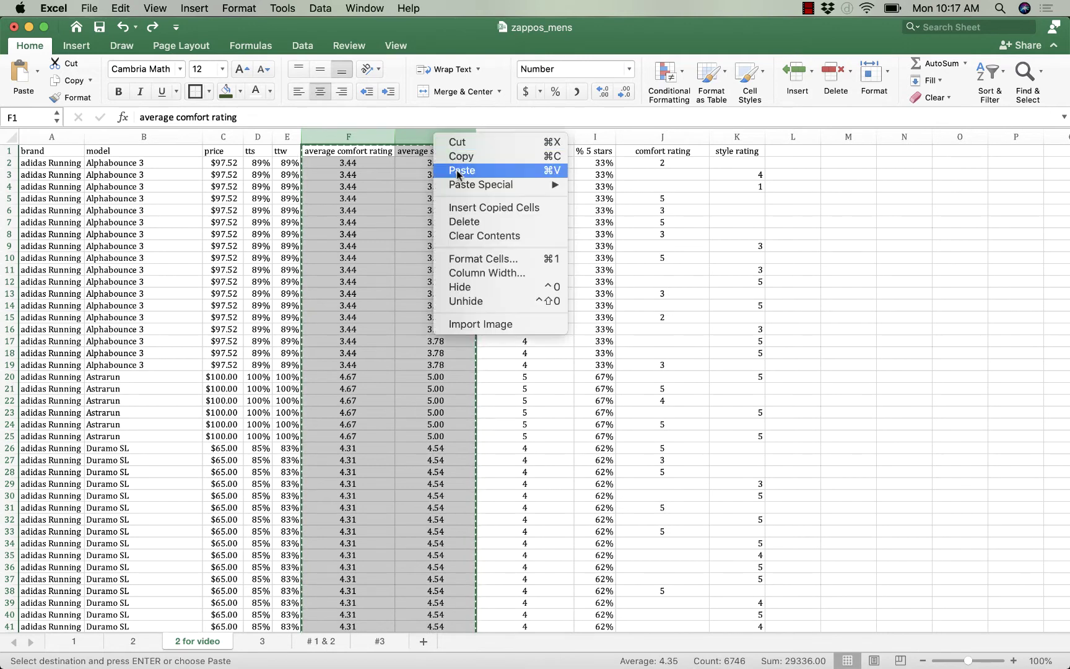
mouse_move(482, 186)
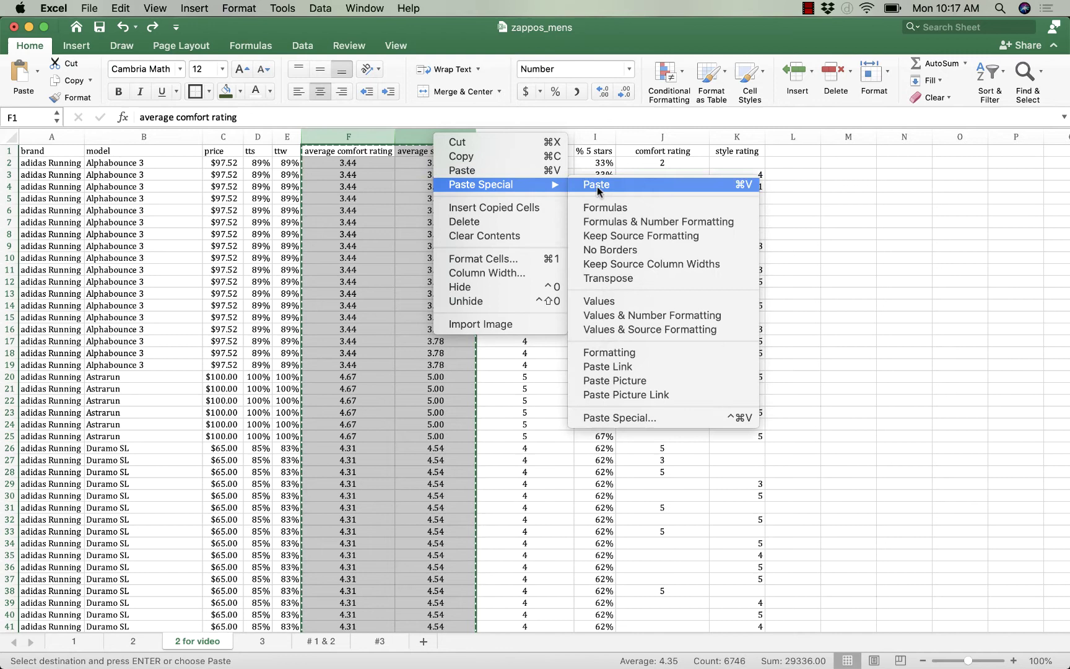
Paste F:G back as values and number formatting, then spot-check the values
click(621, 317)
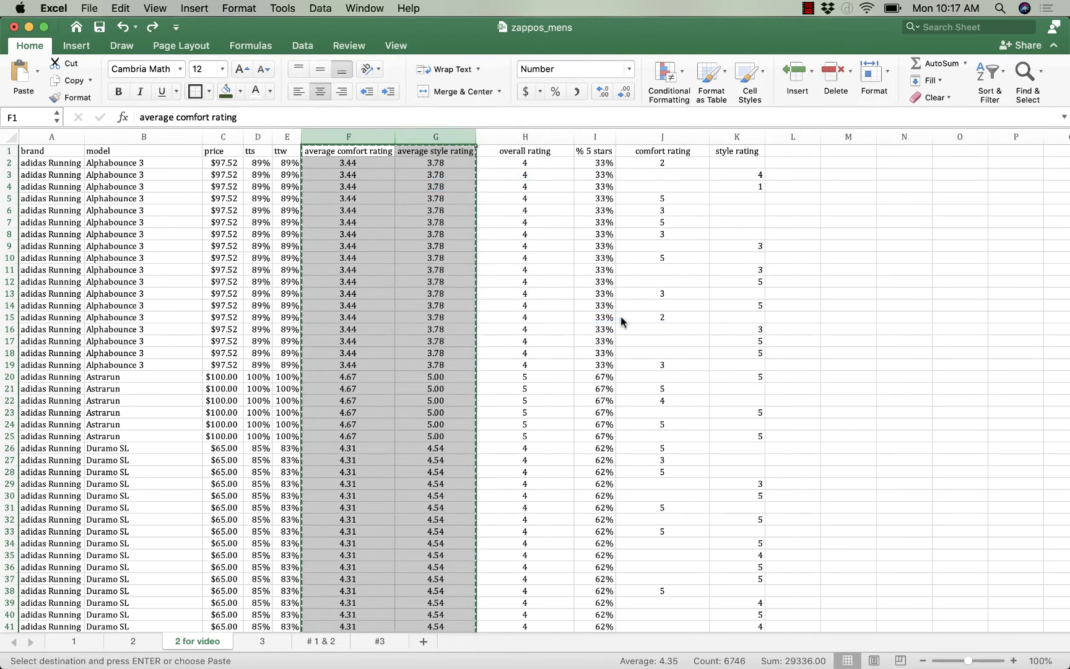
click(331, 316)
click(338, 234)
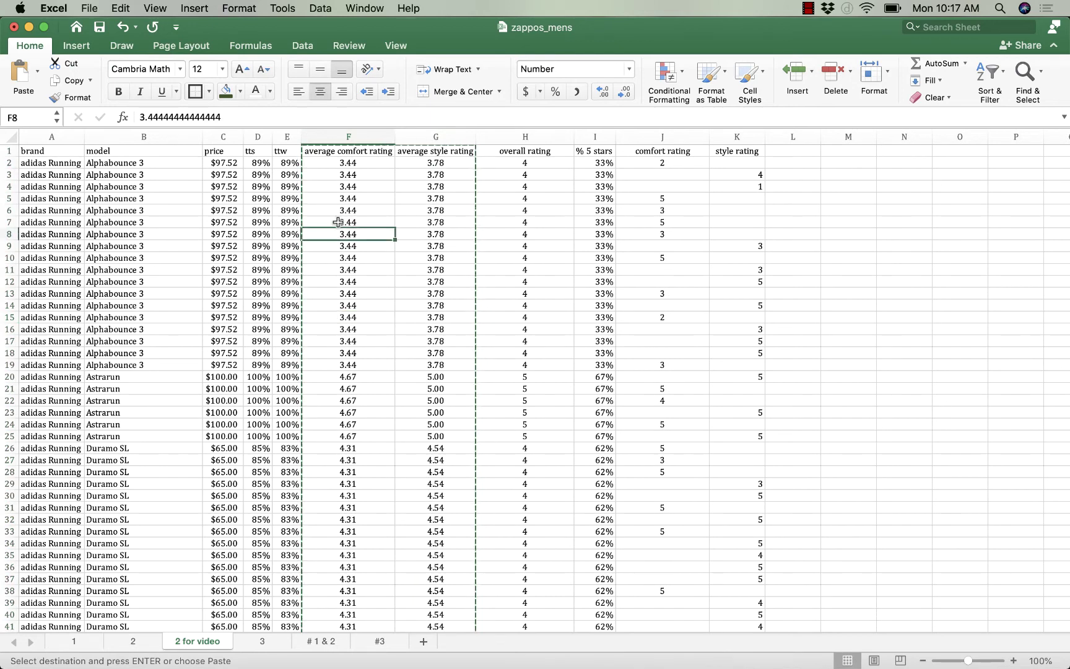
click(339, 198)
click(343, 174)
click(421, 185)
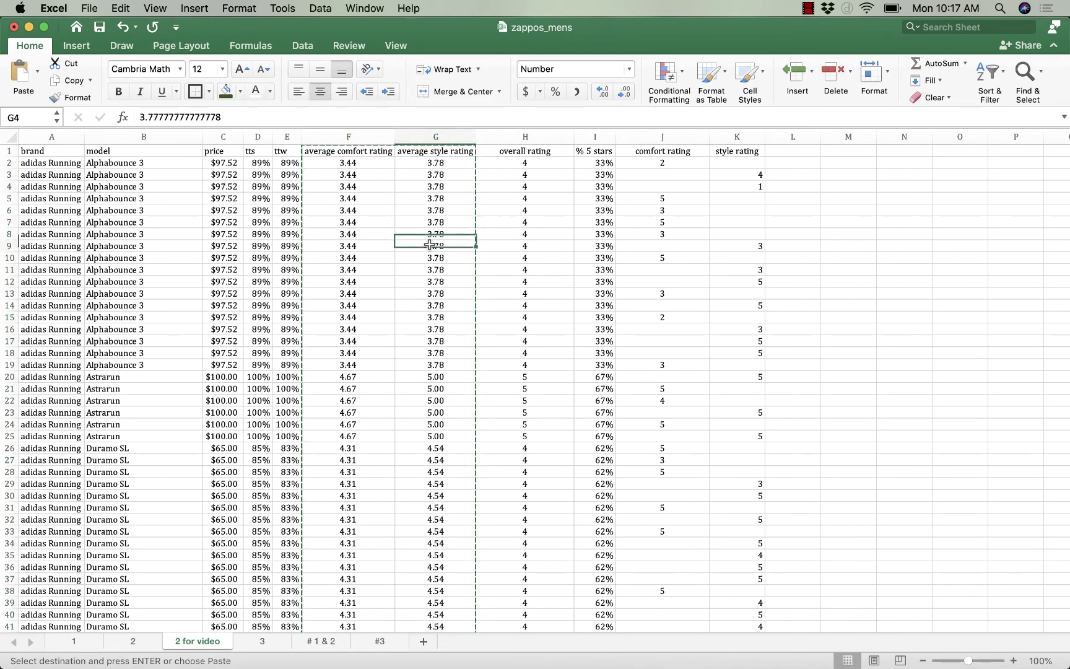
click(429, 235)
click(448, 354)
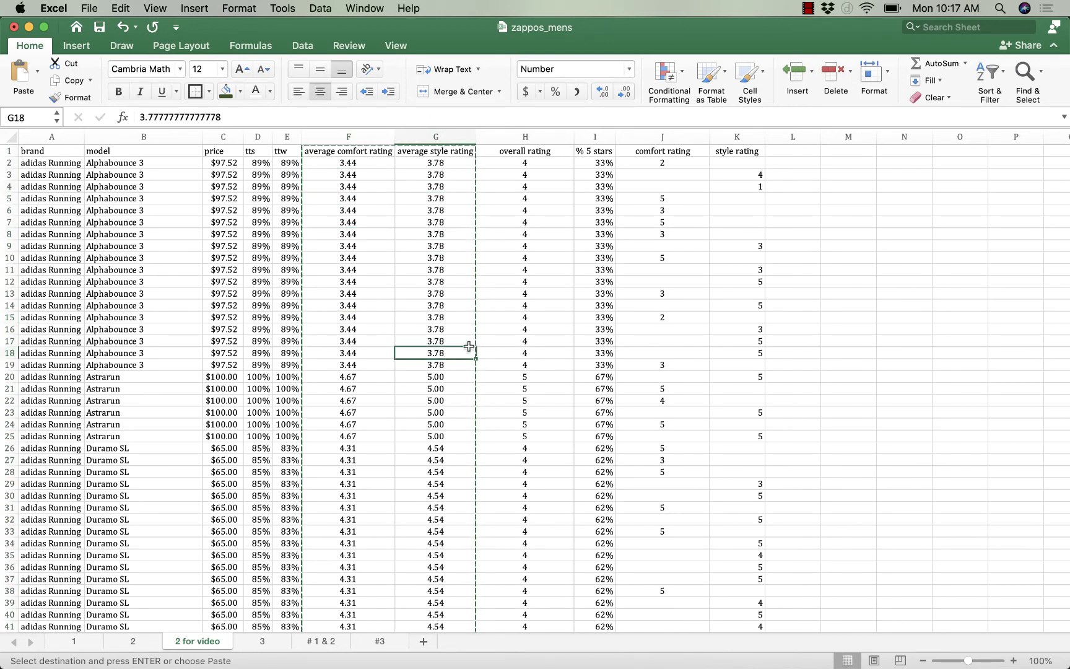
Delete the raw comfort rating and style rating columns J:K
click(652, 136)
drag(653, 136, 734, 136)
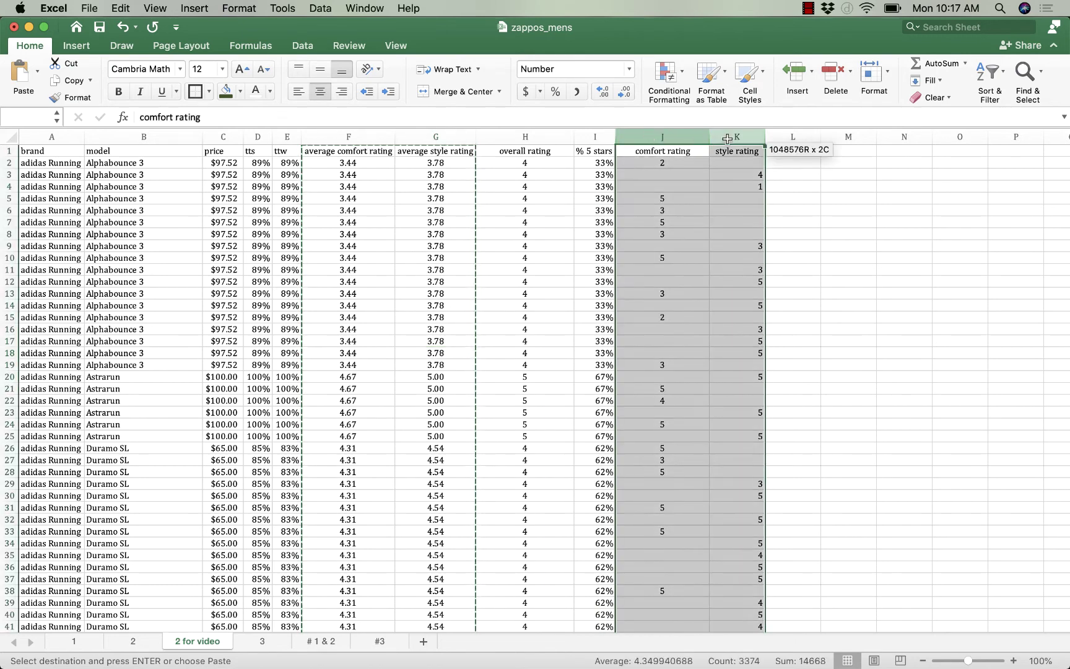
right_click(727, 143)
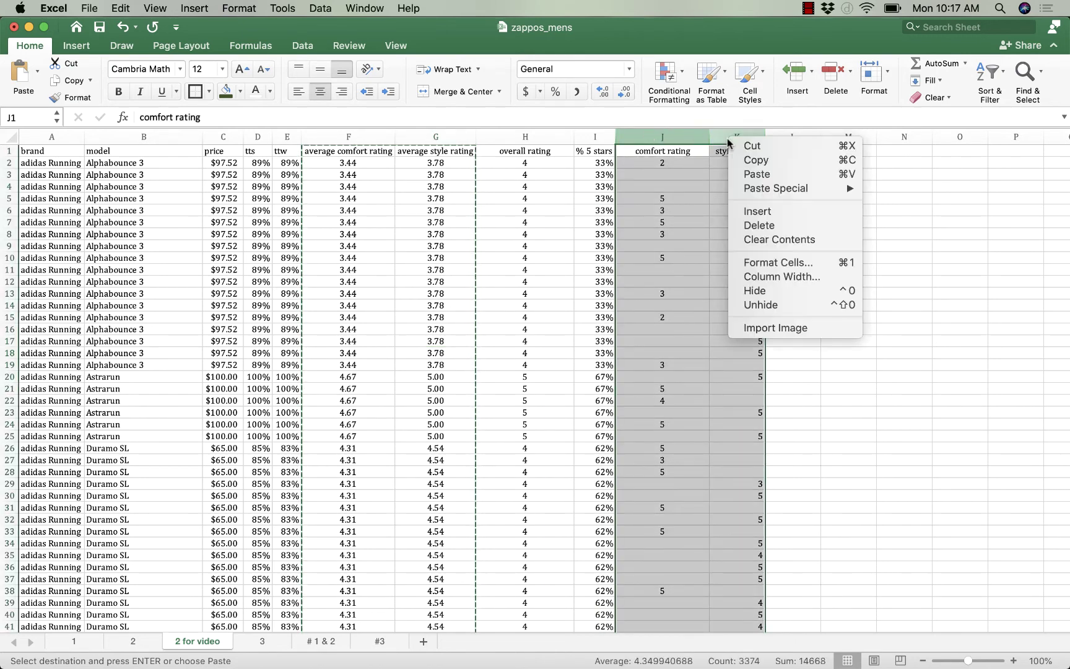
click(759, 224)
click(764, 332)
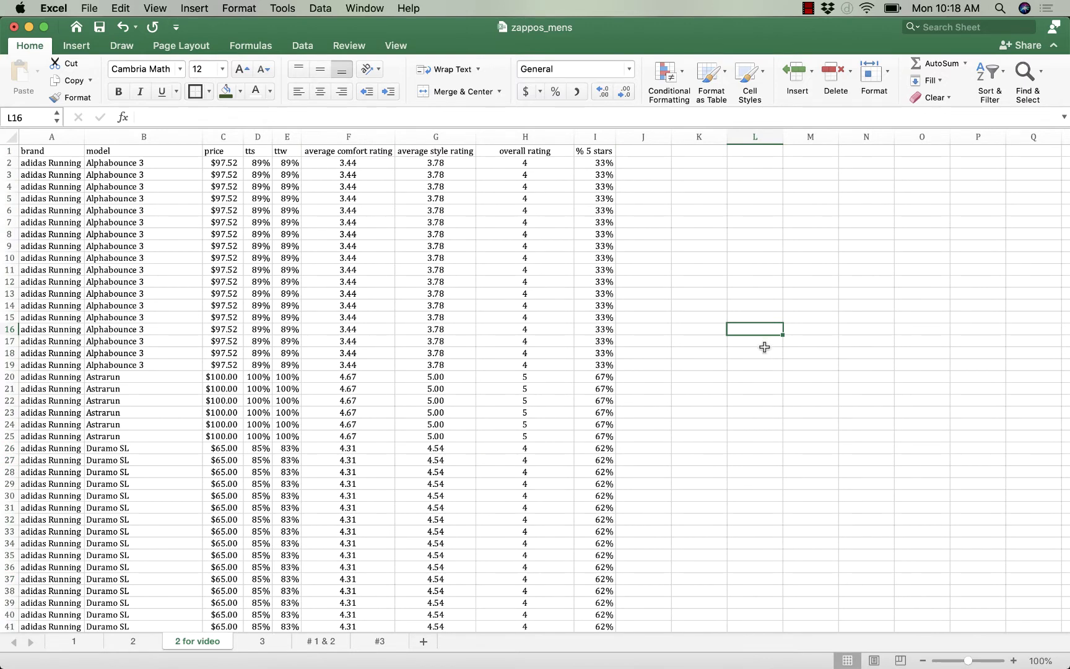
Look over the repeated Alphabounce 3 rows and the tts value in D31
click(120, 364)
click(122, 350)
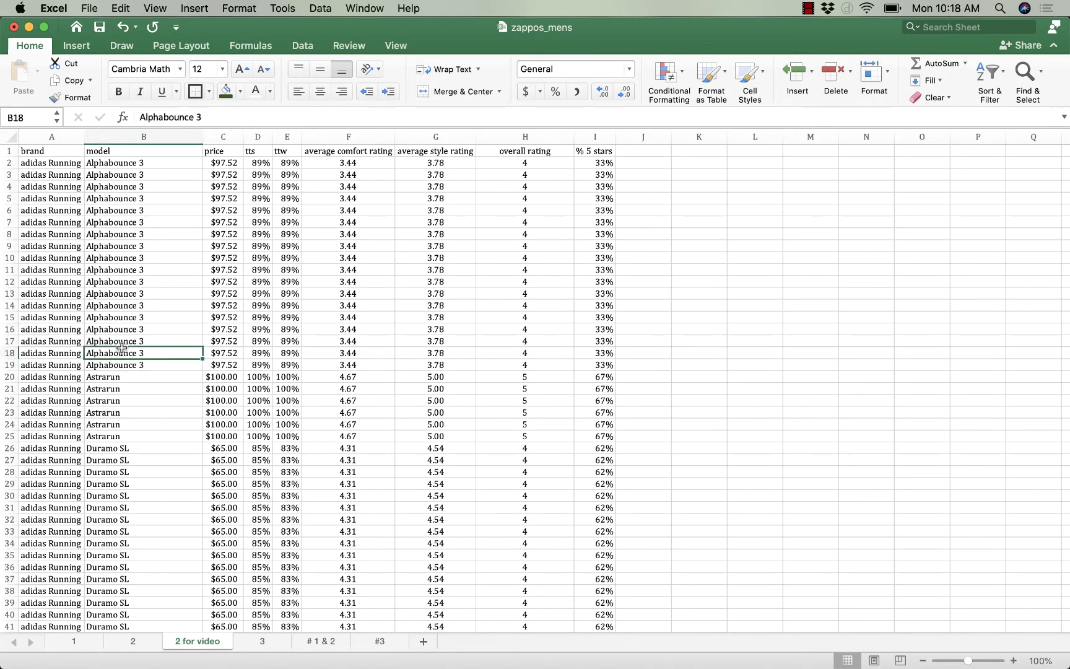
click(120, 328)
click(119, 306)
click(119, 282)
click(116, 248)
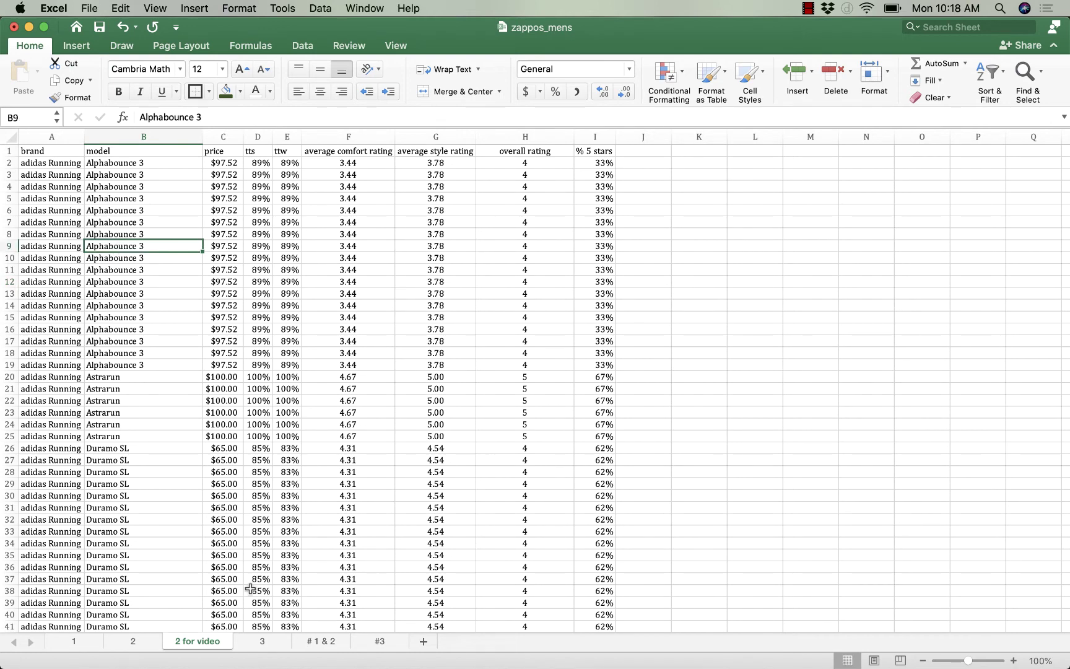
click(271, 505)
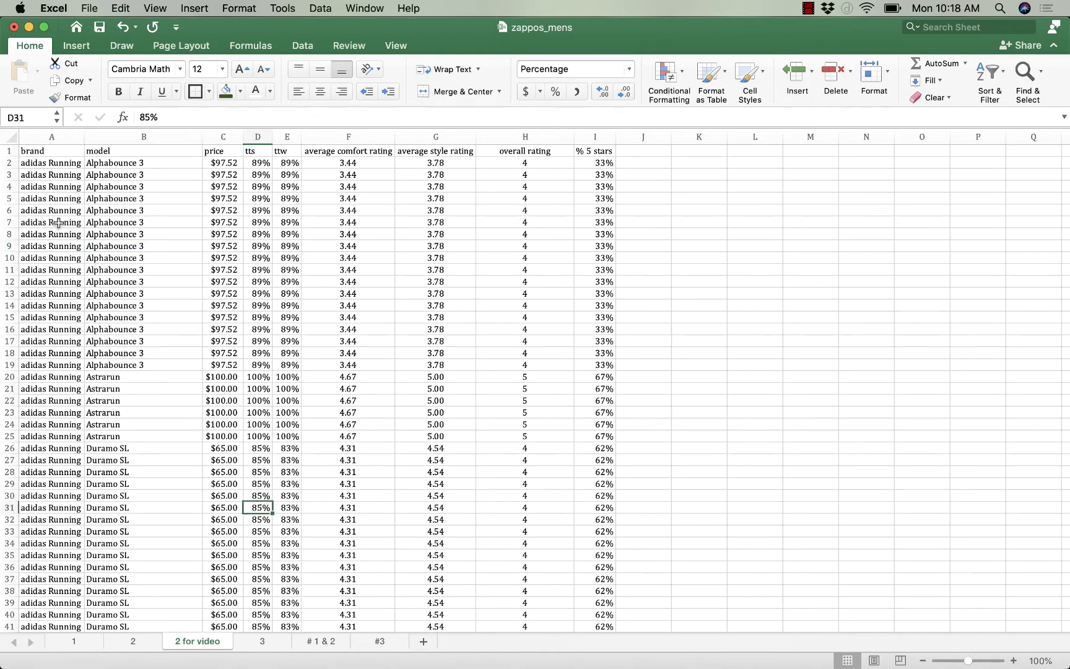
Select the whole sheet and start a sort with headers, first by brand
click(9, 137)
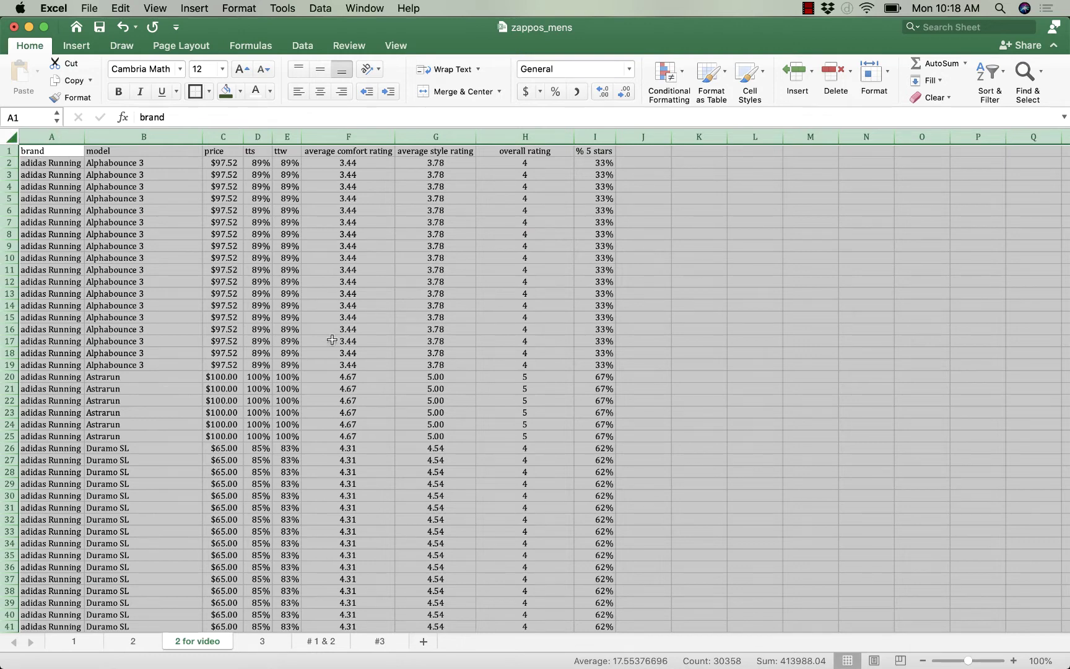
click(304, 46)
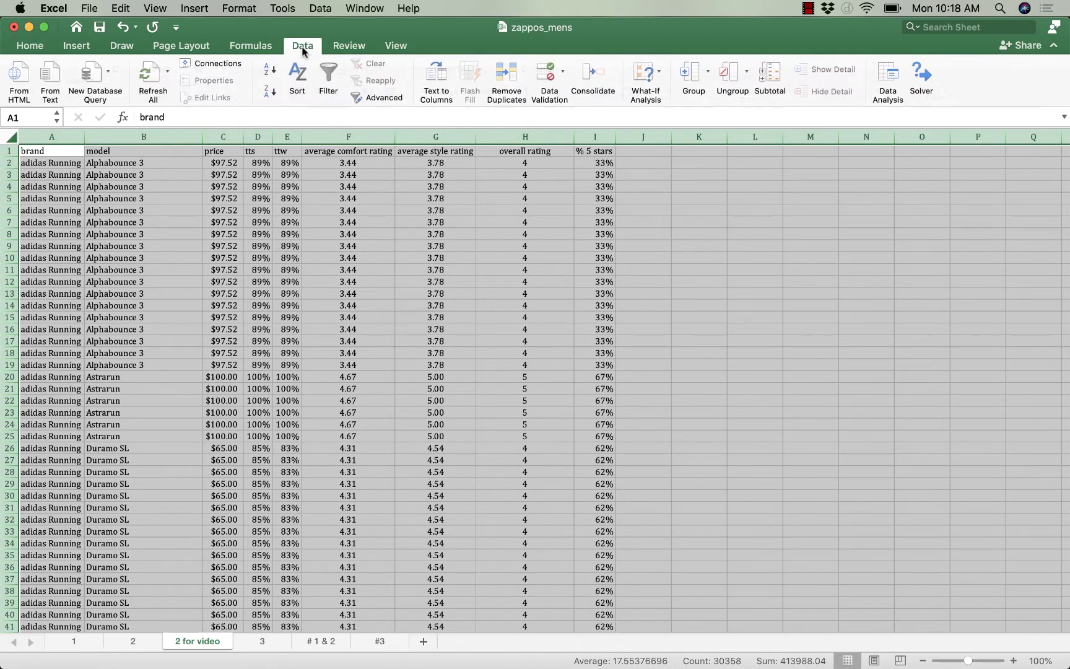
click(298, 72)
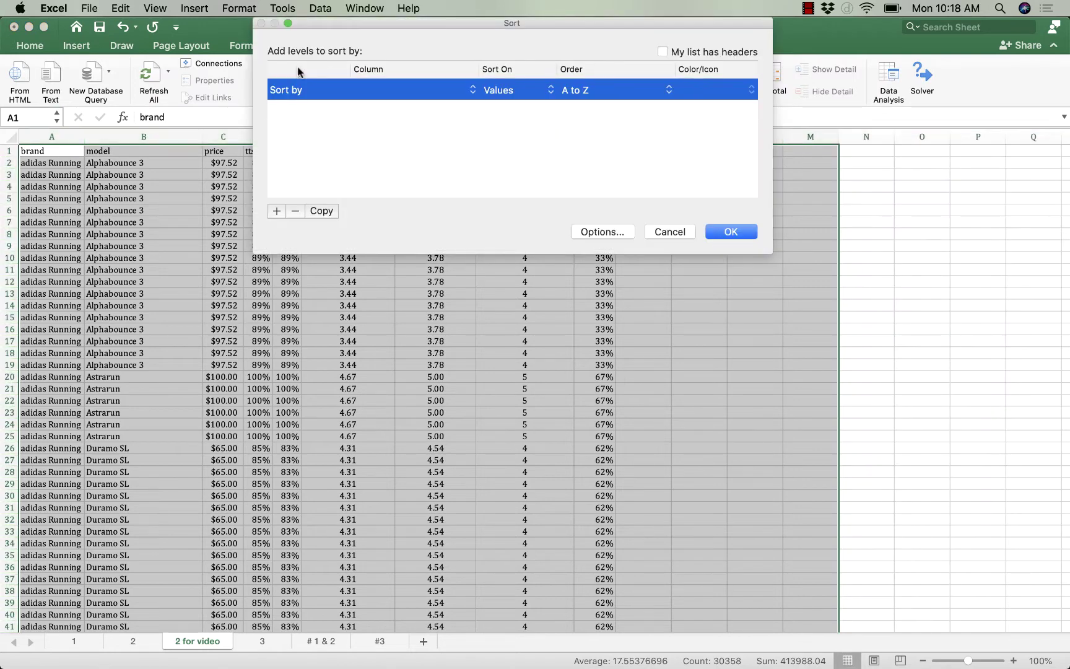
click(362, 93)
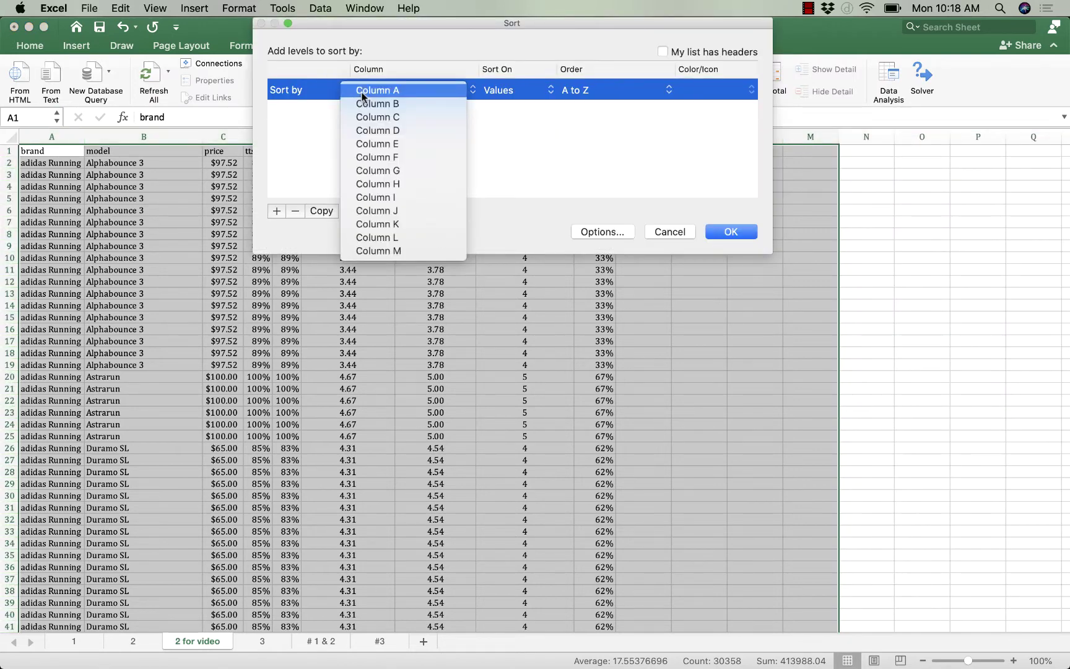
click(662, 54)
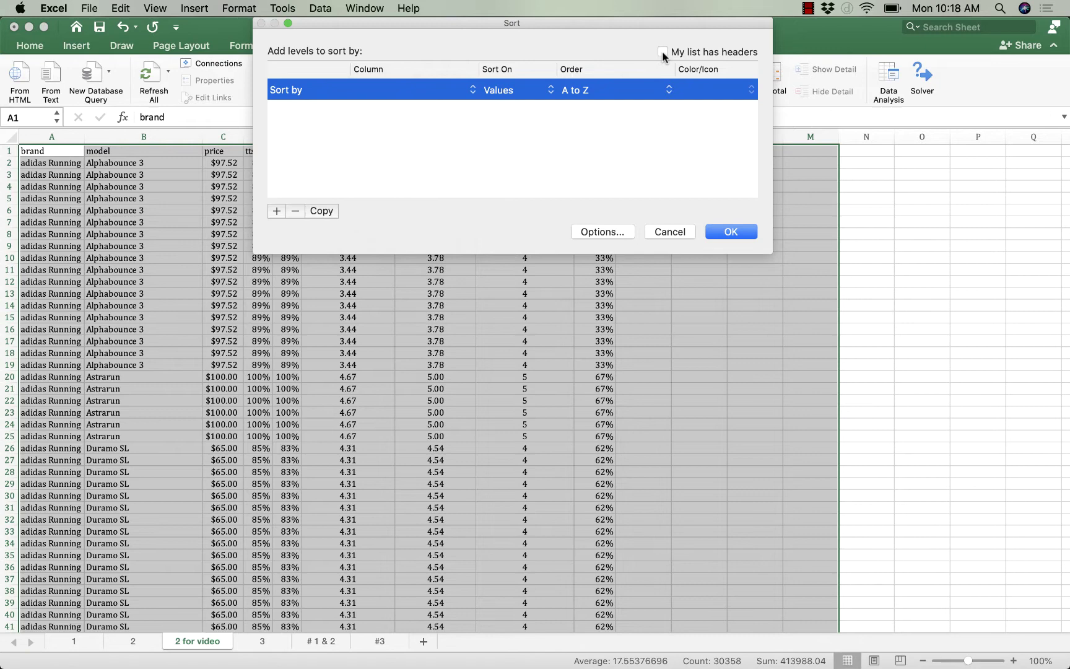
click(662, 53)
click(426, 86)
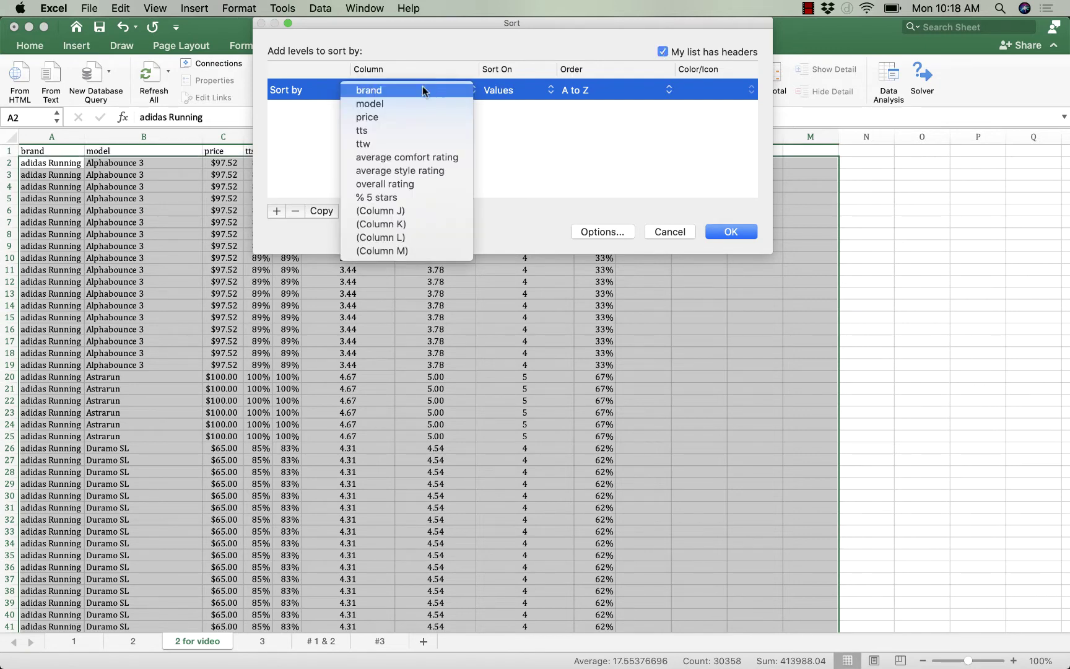
click(422, 90)
Add sort levels for model and then price
click(276, 211)
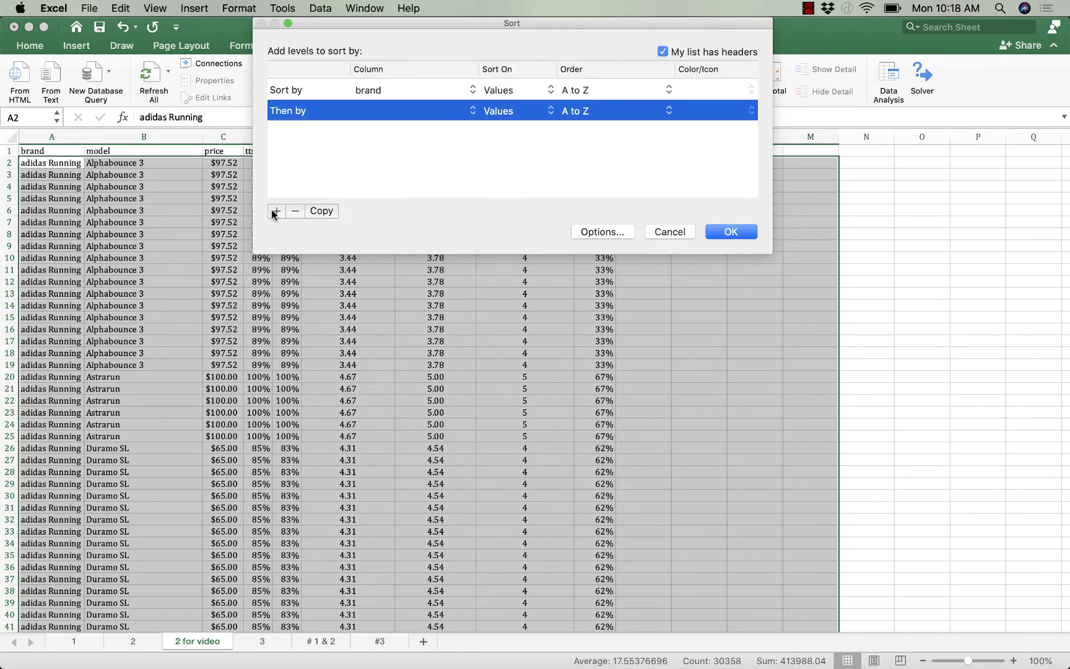
click(370, 110)
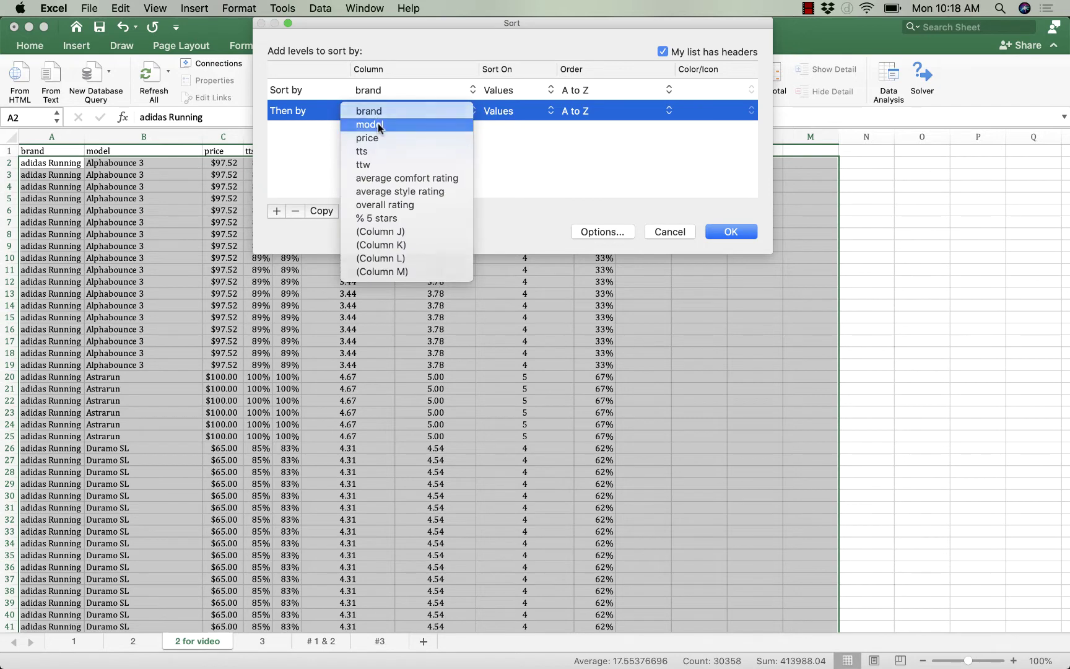
click(378, 124)
click(271, 212)
click(271, 212)
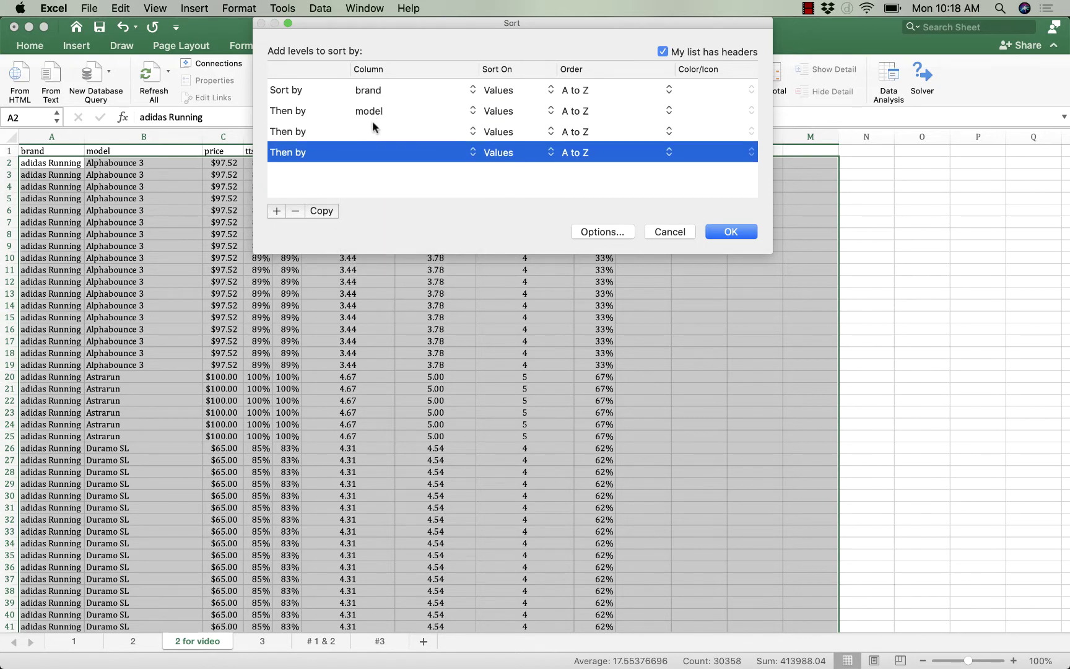
click(372, 128)
click(375, 167)
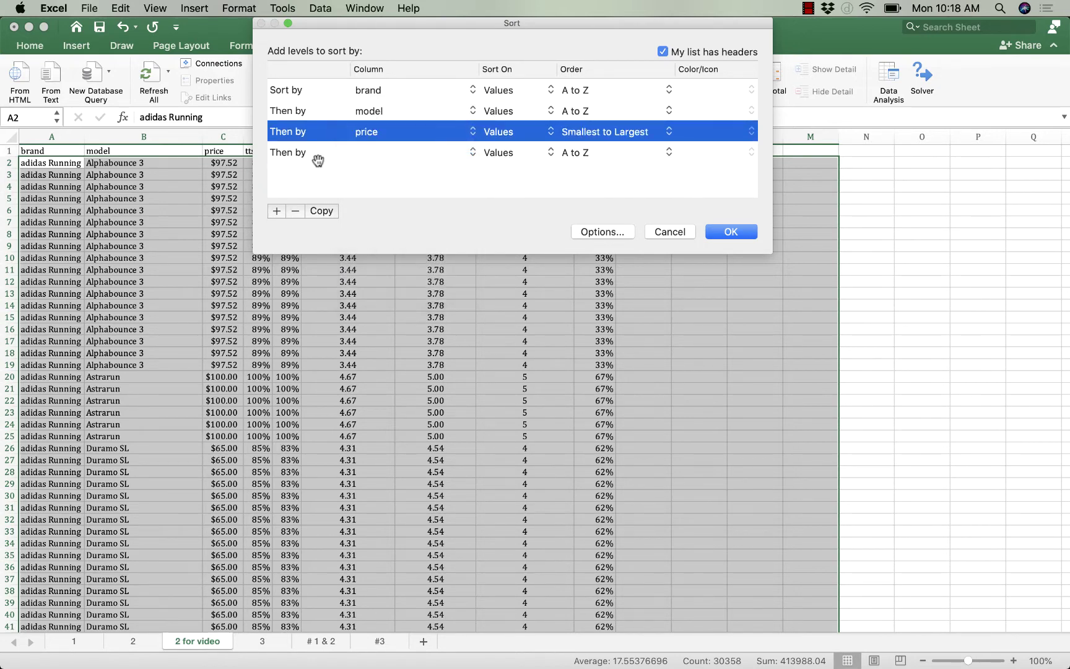
Remove the empty fourth level, set price Largest to Smallest, and apply the sort
click(318, 160)
click(290, 212)
click(584, 130)
click(587, 150)
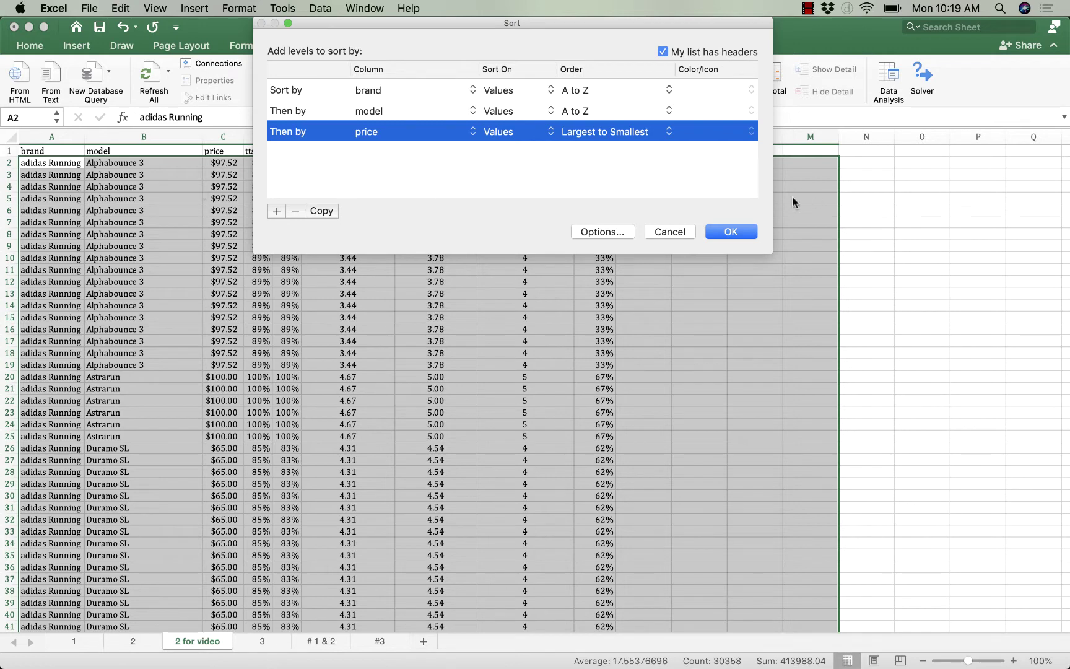
click(744, 233)
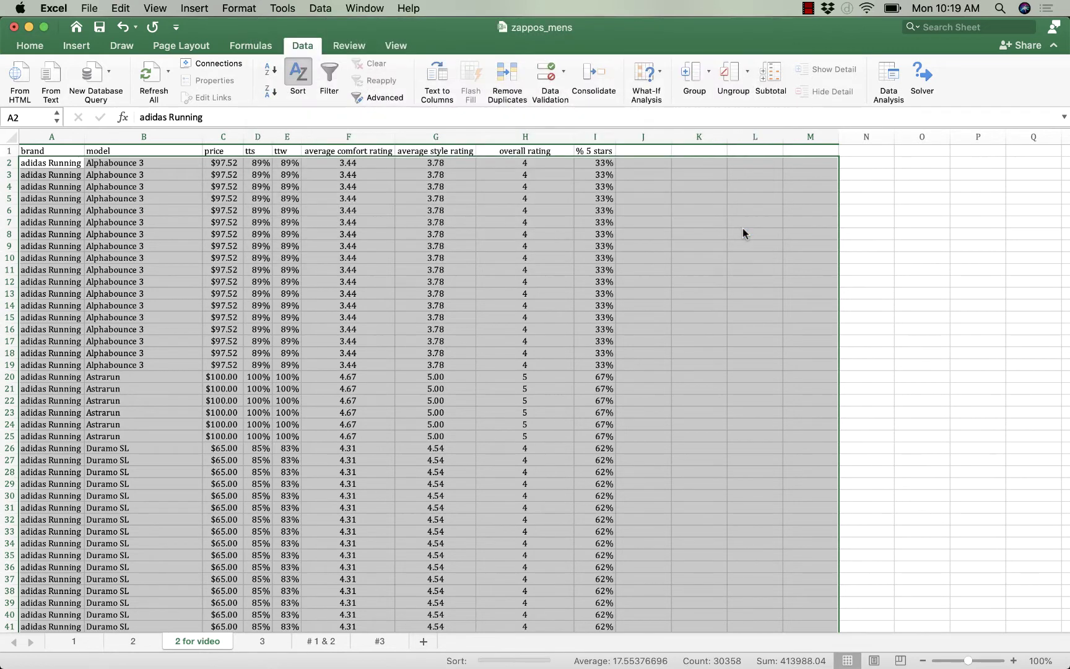
click(717, 280)
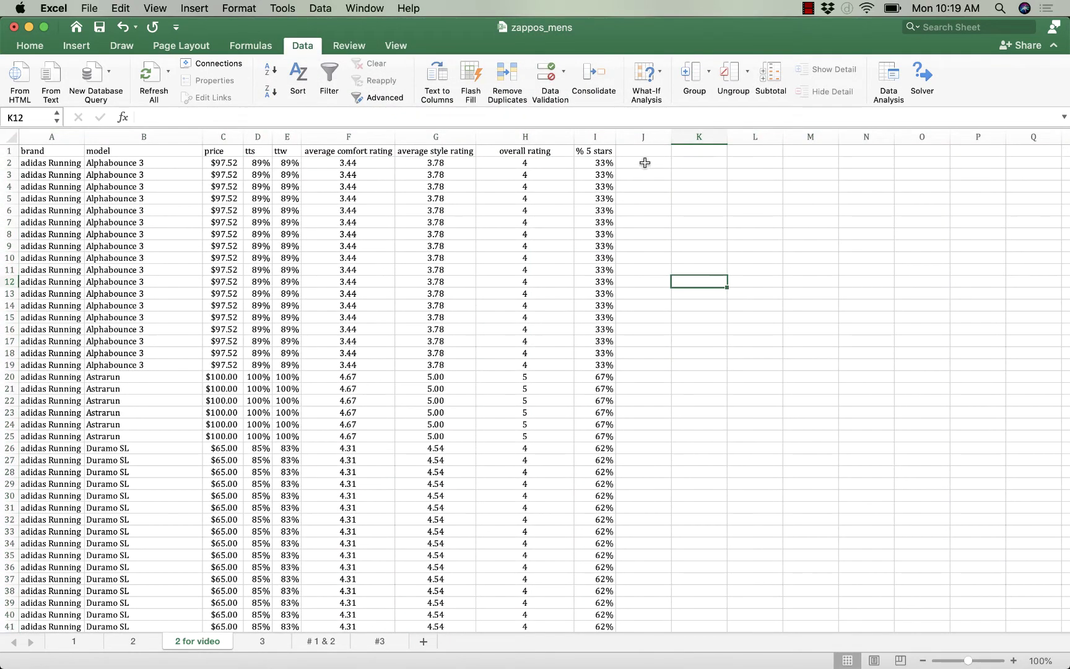
Enter the header '#' in J1 and centre column J
click(642, 152)
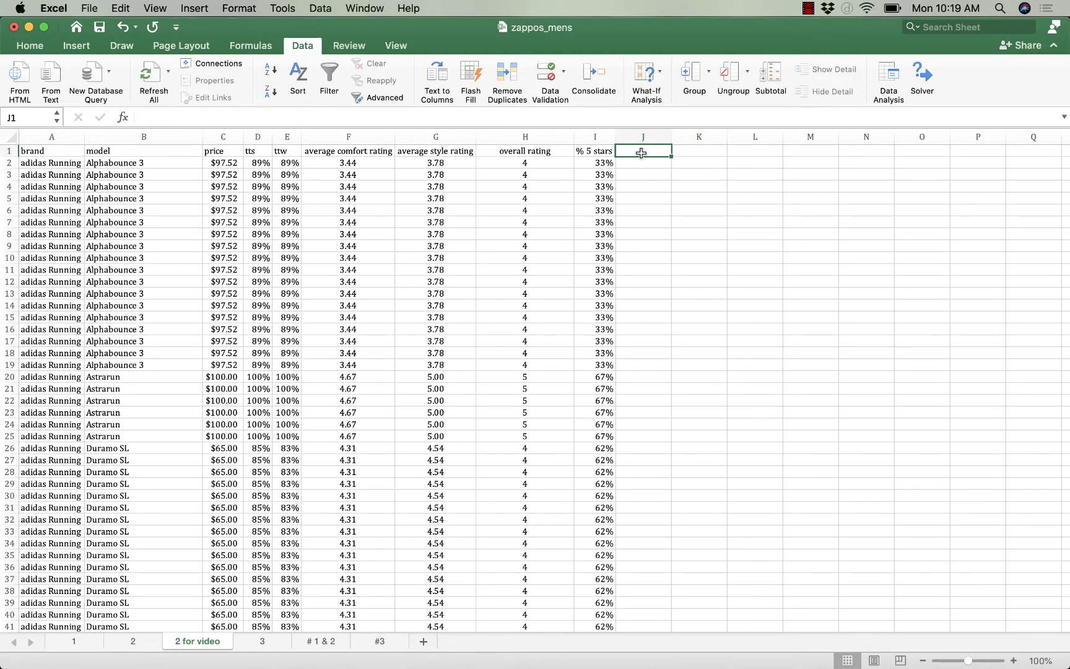
text(#)
key(Return)
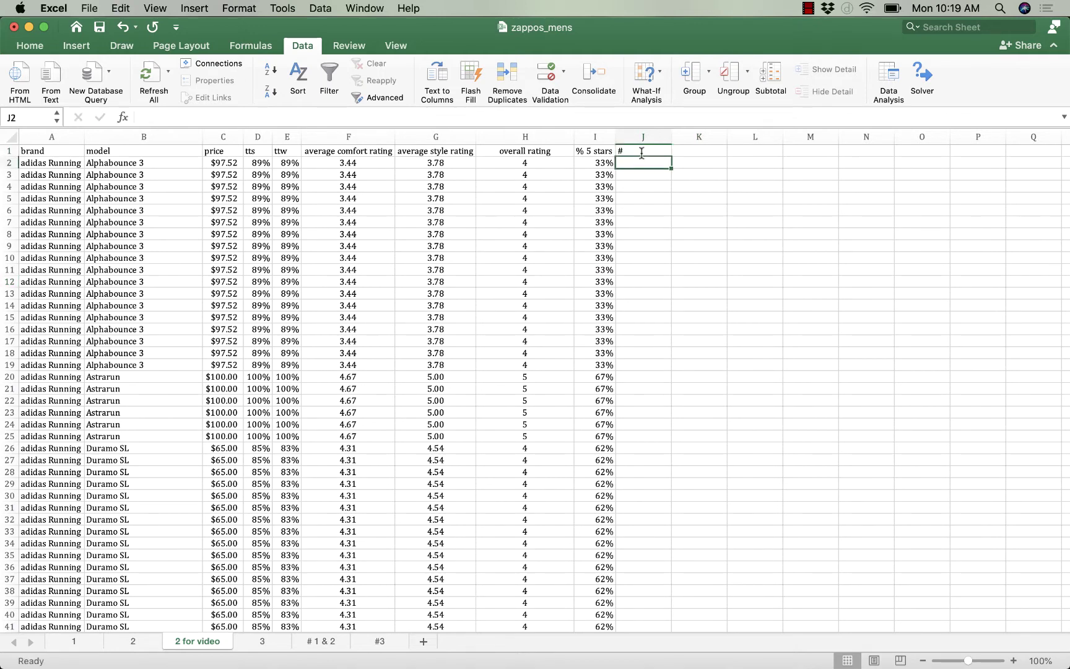
click(643, 137)
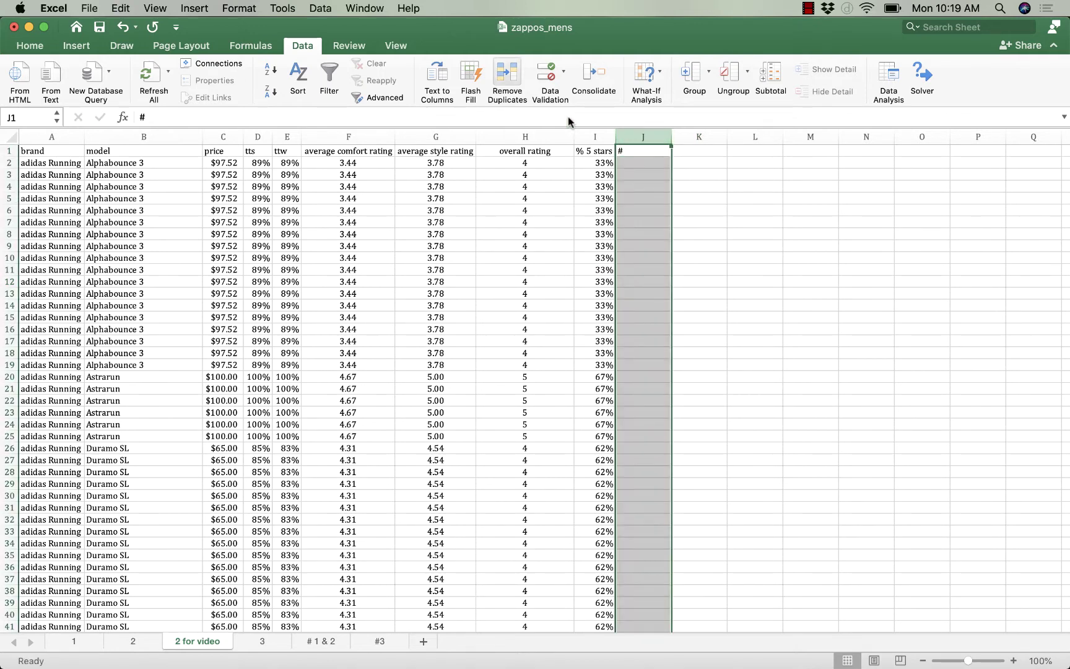
click(35, 45)
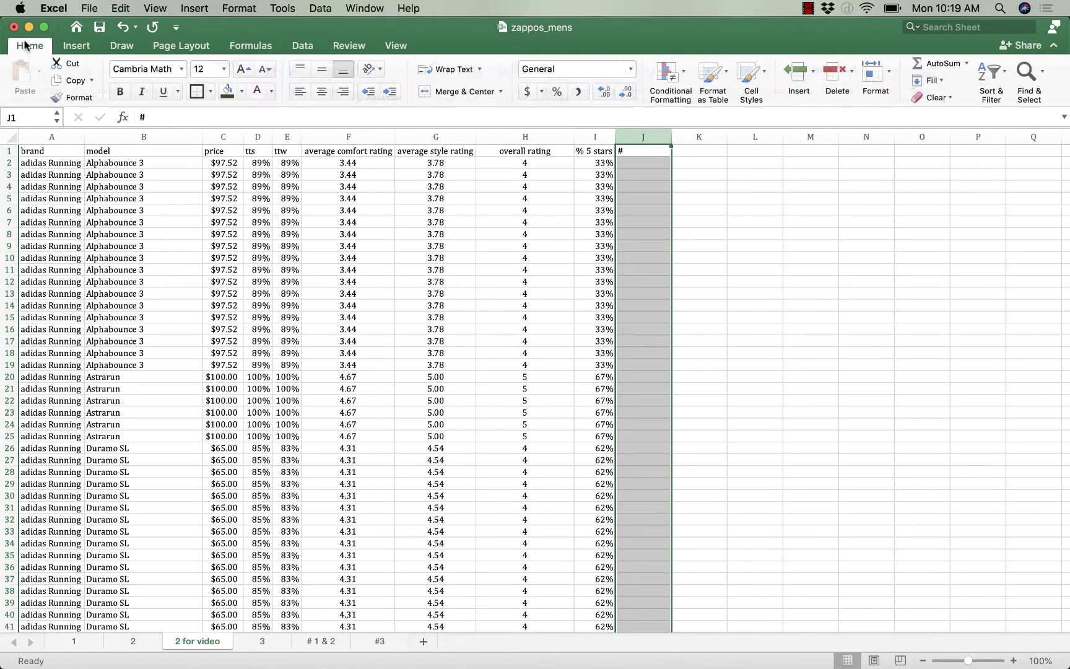
click(315, 93)
click(733, 277)
Enter 1 in J2 as the first number of the # column
click(644, 162)
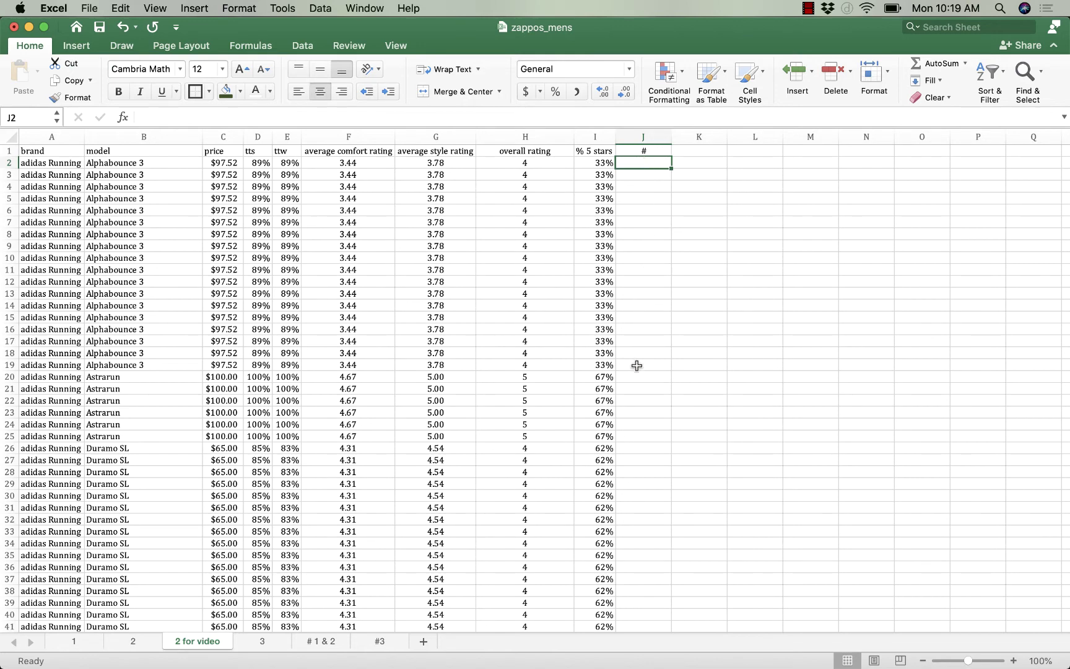
click(637, 366)
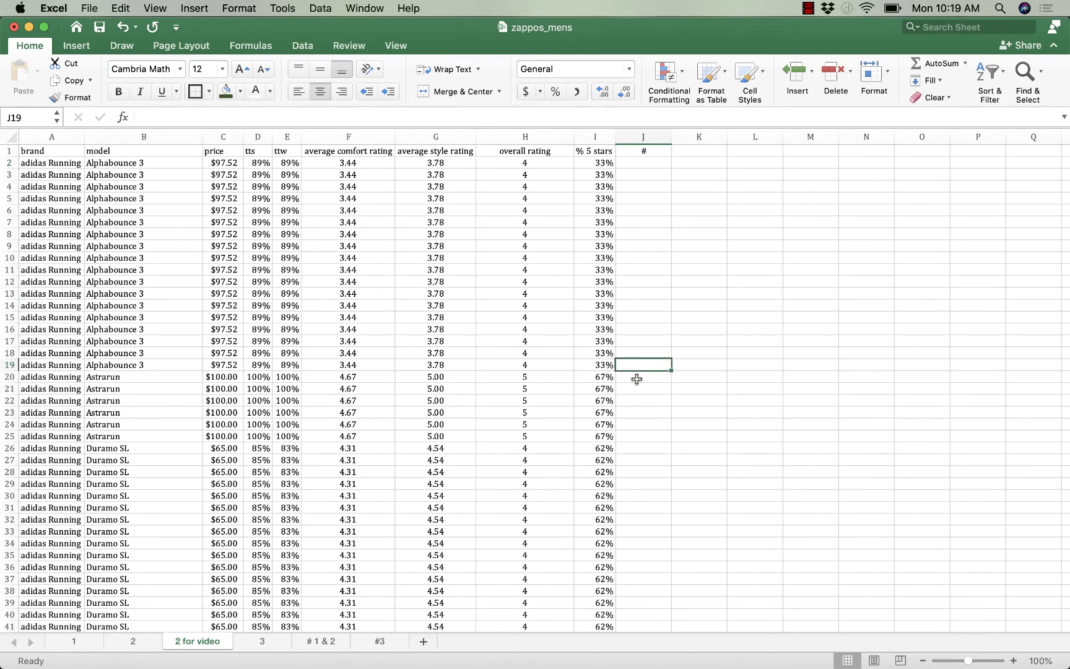
drag(637, 379, 639, 434)
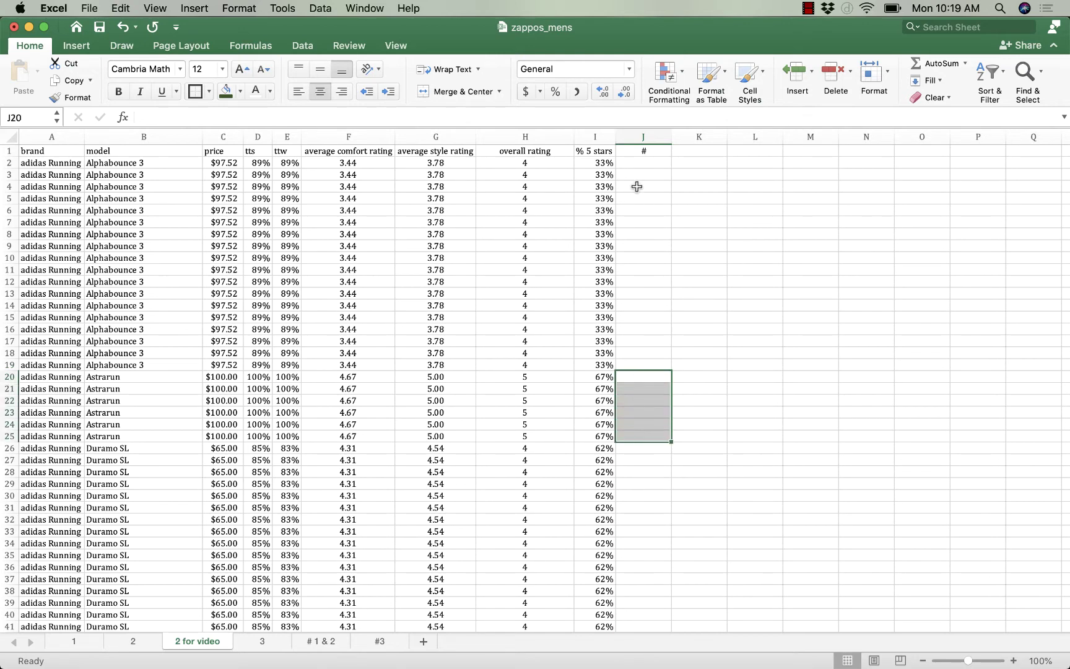
click(630, 162)
text(=)
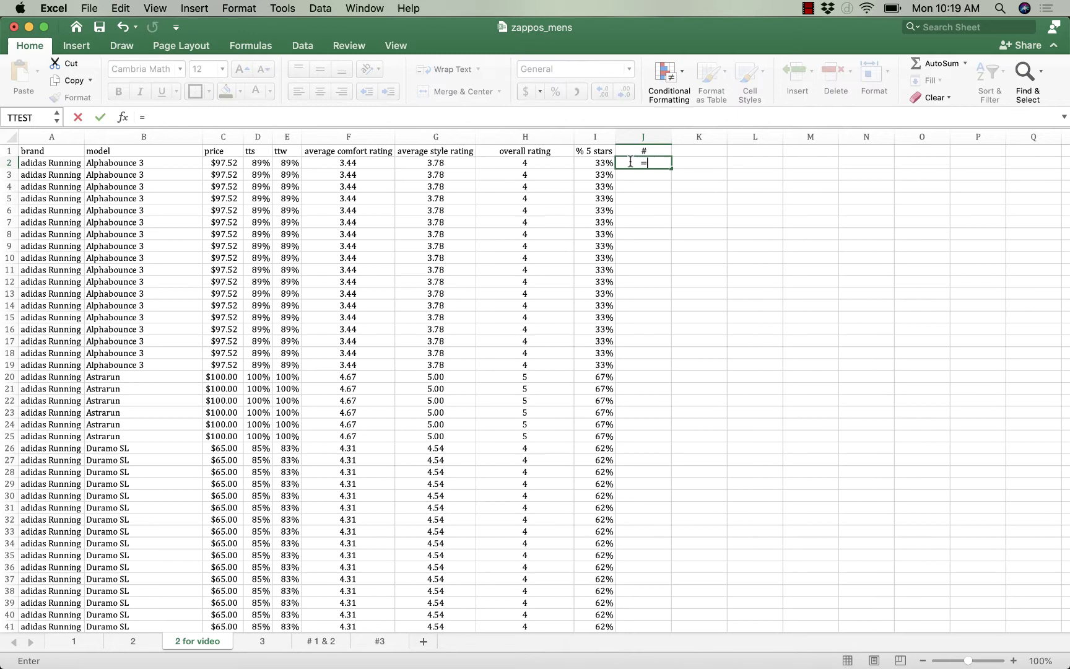
key(BackSpace)
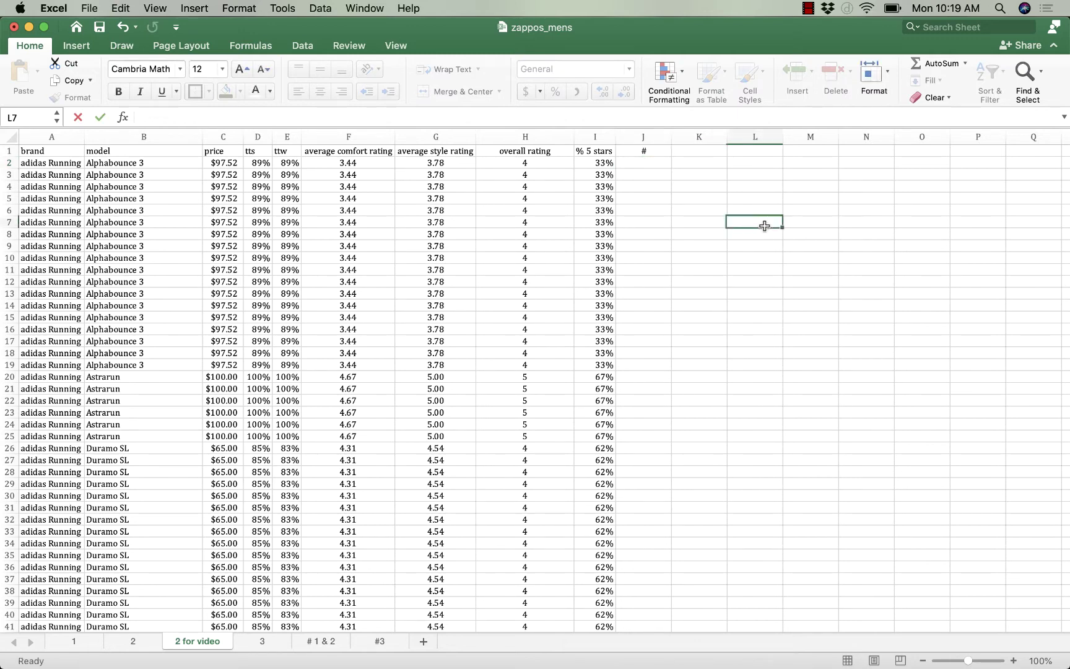
key(Escape)
text(1)
click(734, 258)
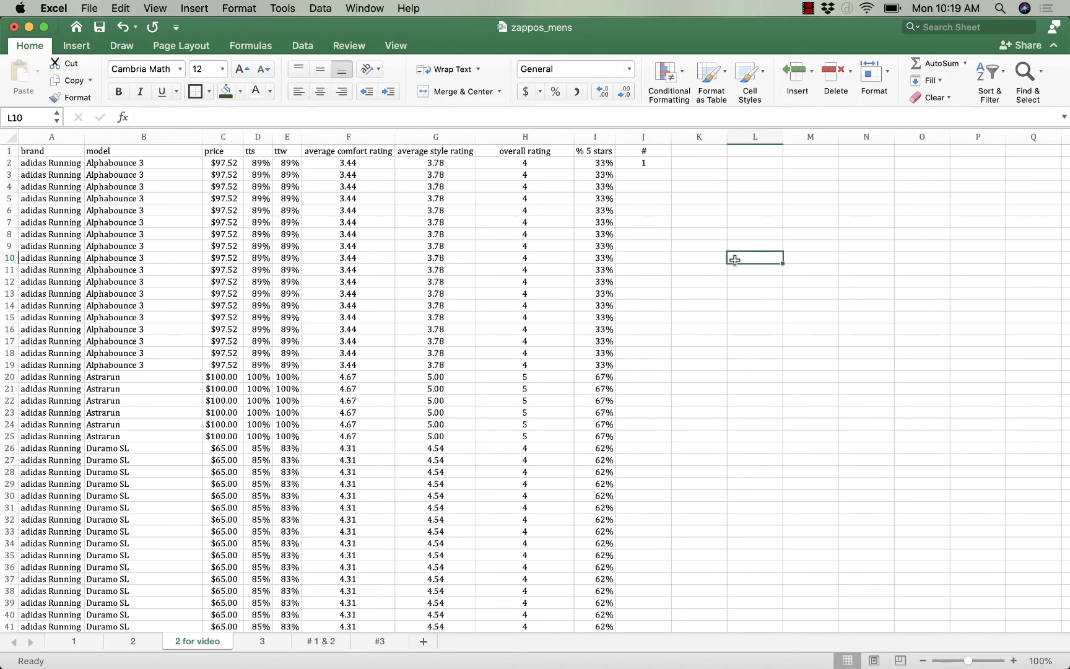
click(639, 176)
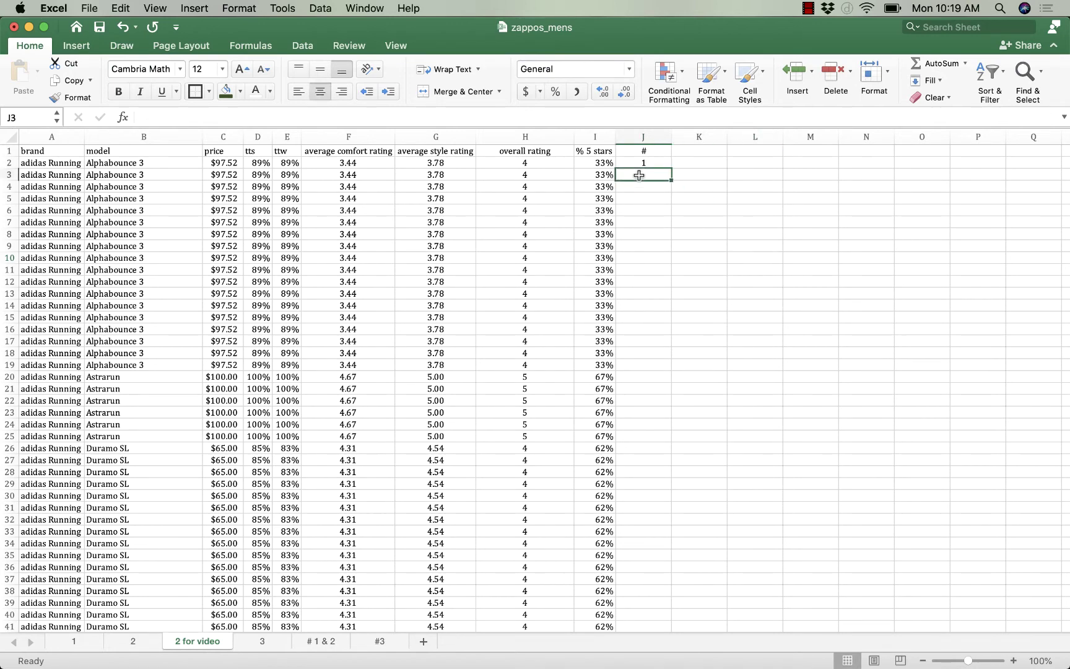
Enter =IF(B3=B2,J2+1,1) in J3 so repeated models count upward
text(=)
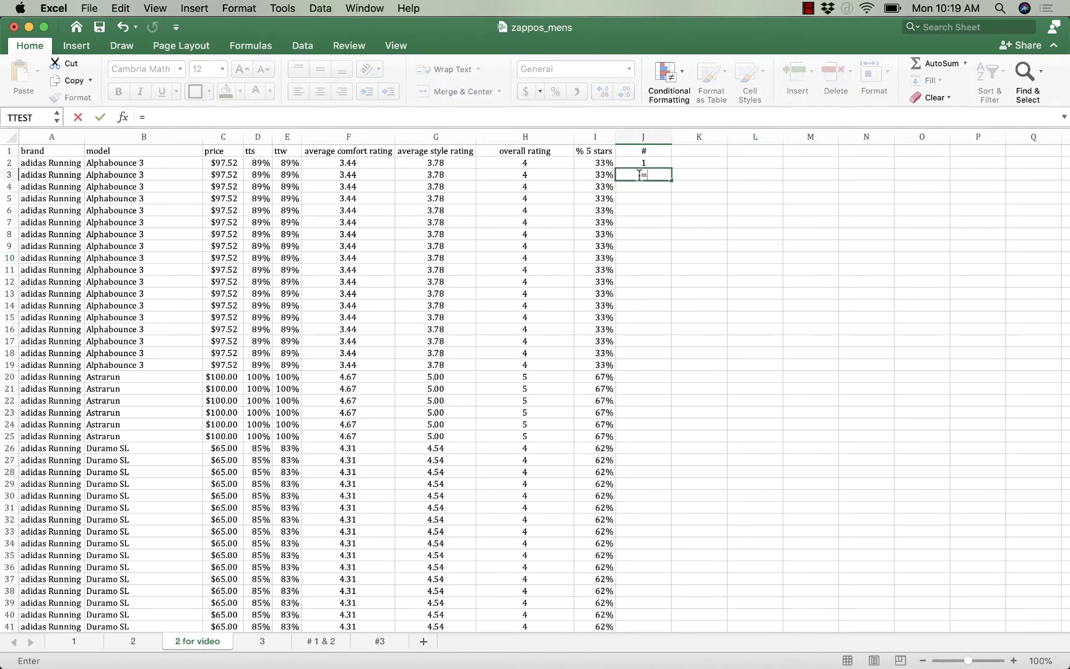
text(if()
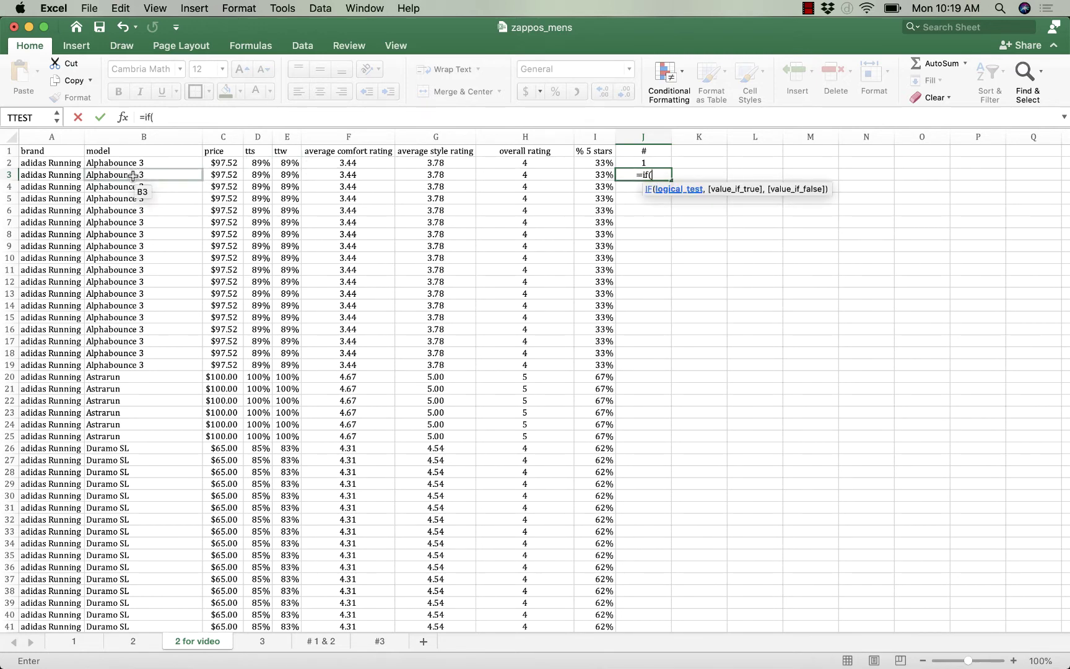
click(133, 176)
text(=)
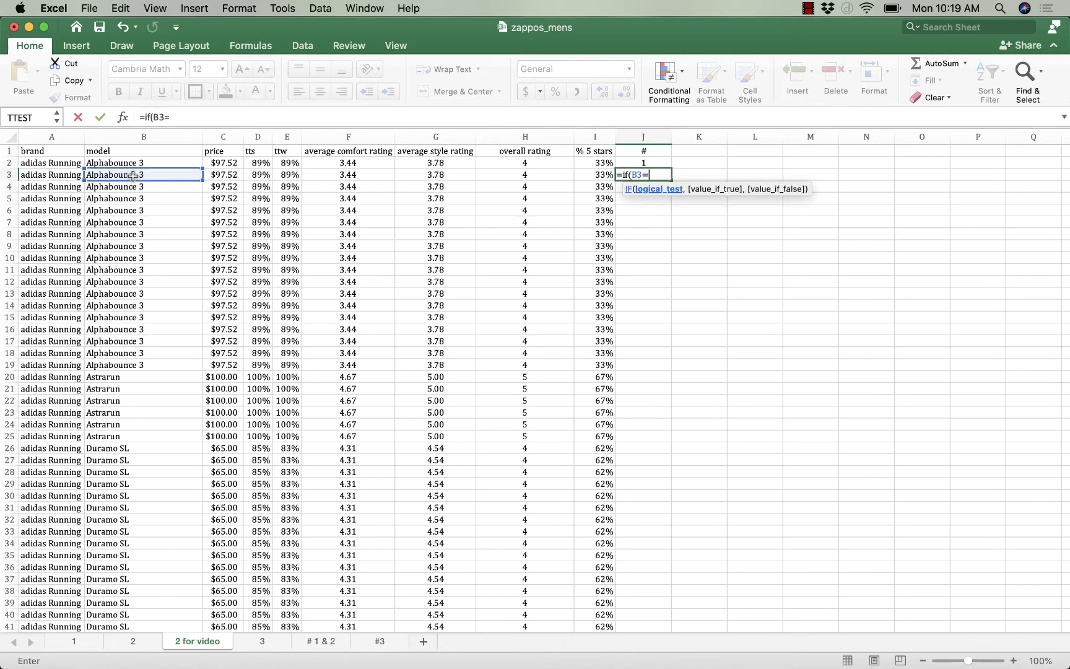
click(134, 163)
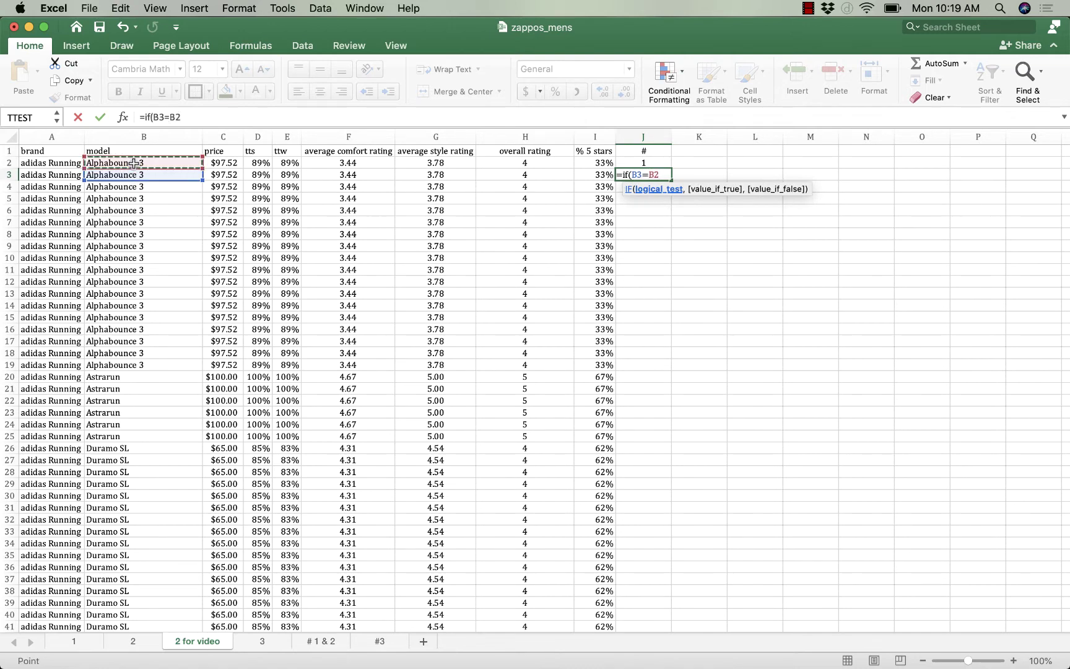
text(,)
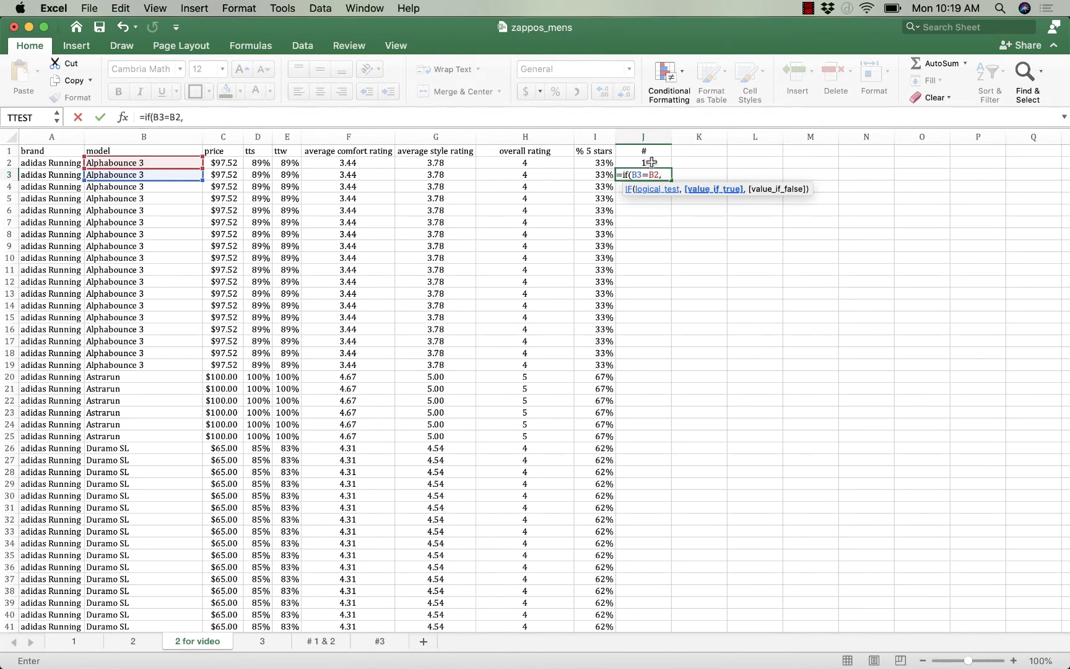
click(651, 162)
text(+)
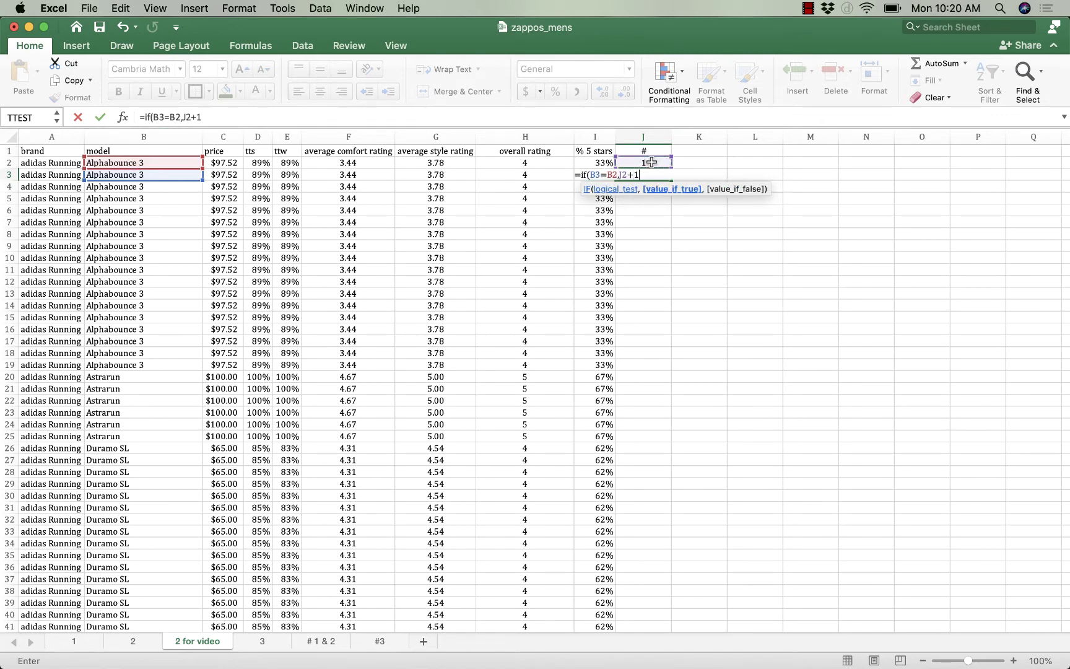
text(1,)
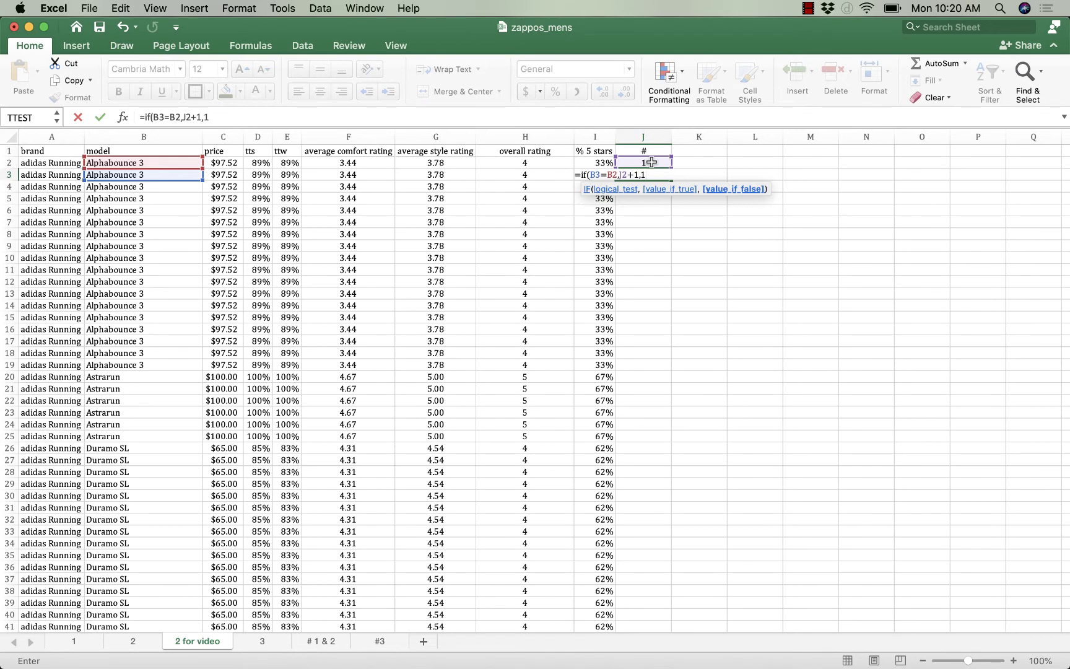
text(1))
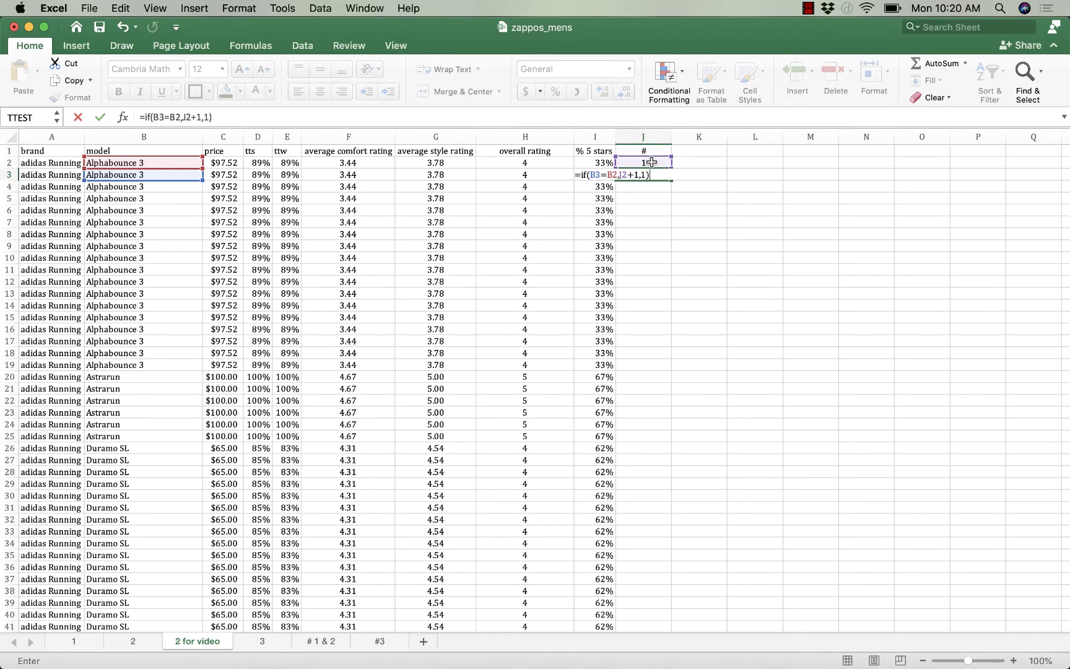
key(Return)
click(639, 176)
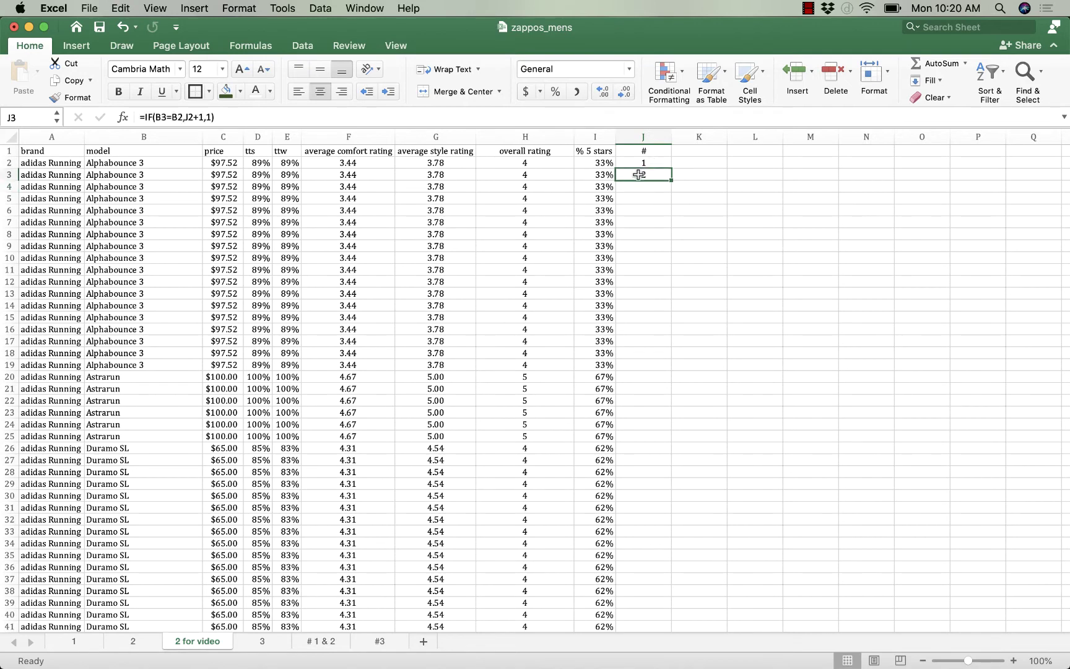
Fill the J3 counting formula down the entire # column and check J107
drag(671, 180, 655, 372)
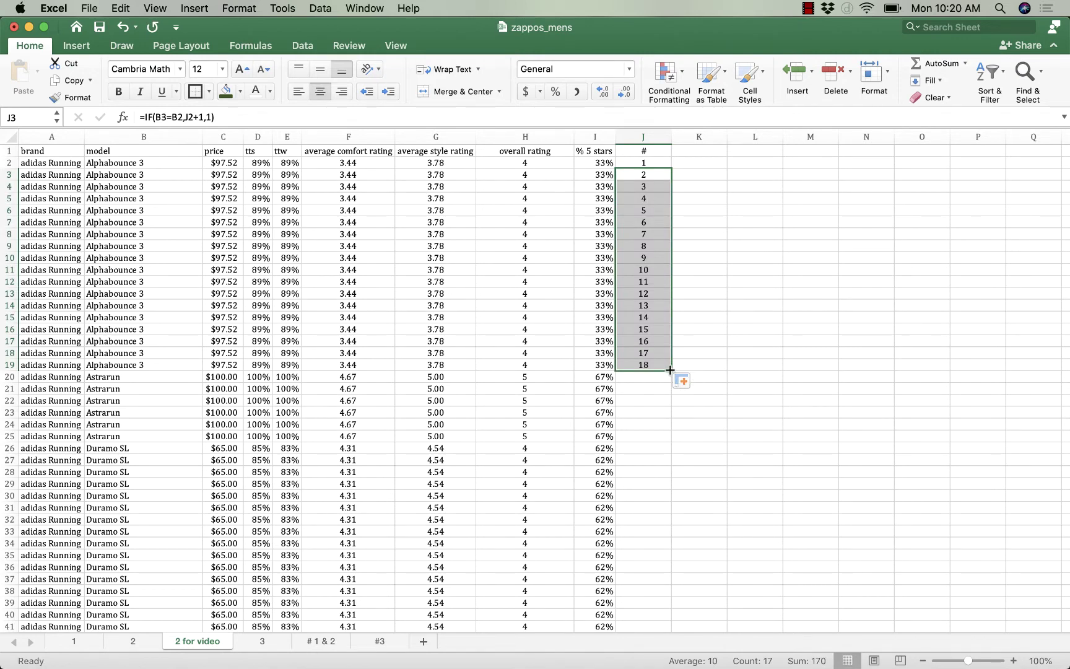
drag(670, 372, 667, 442)
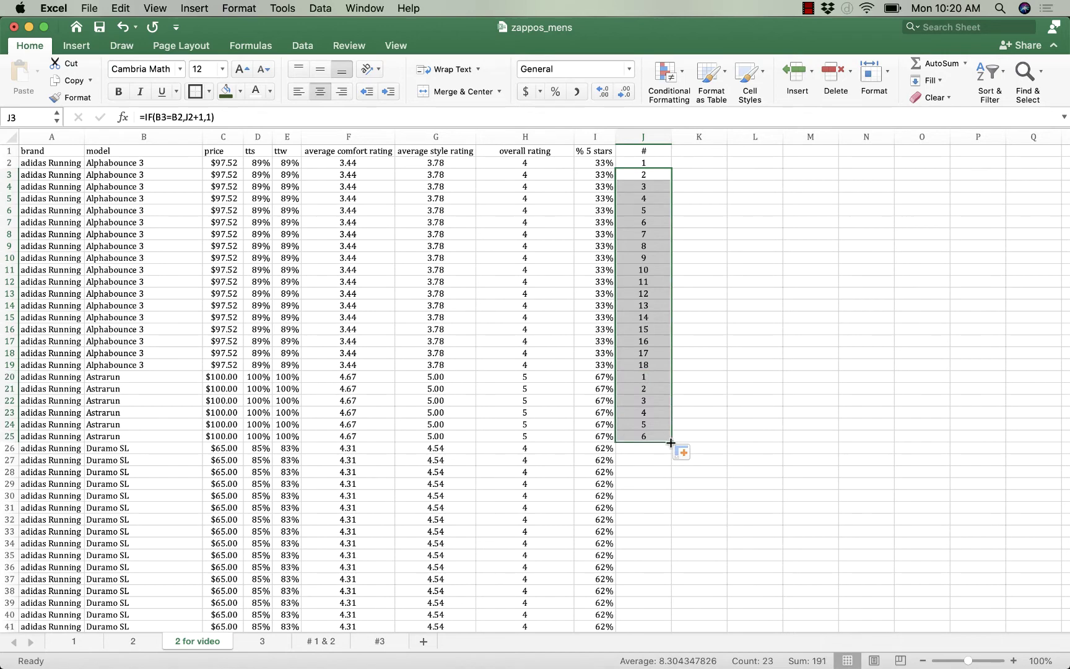
double_click(670, 440)
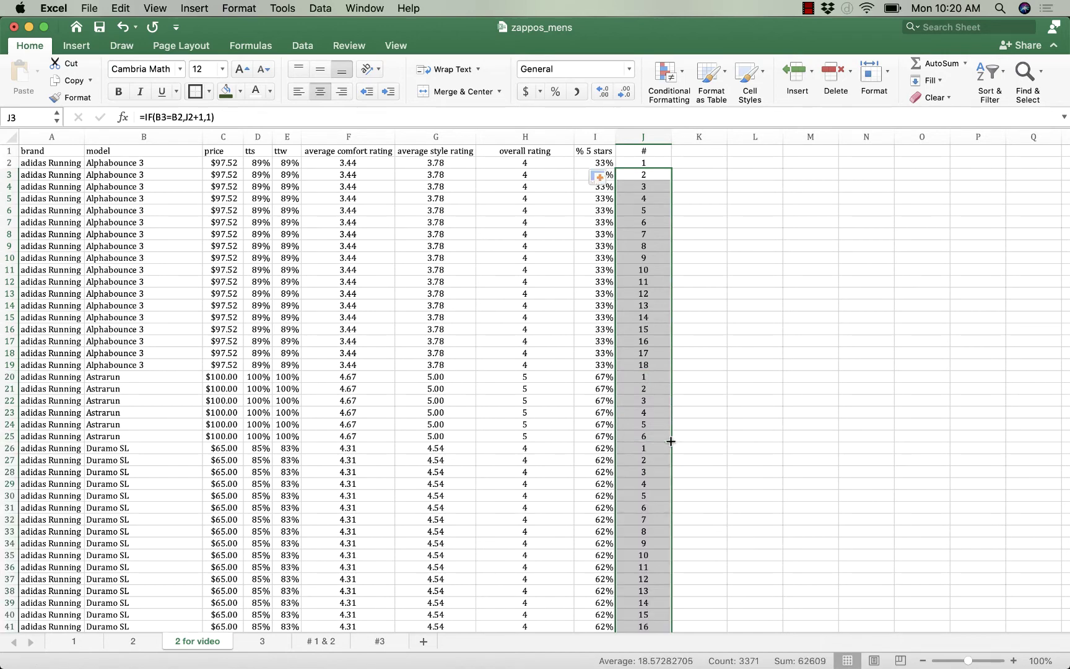
scroll(751, 440, down, 10)
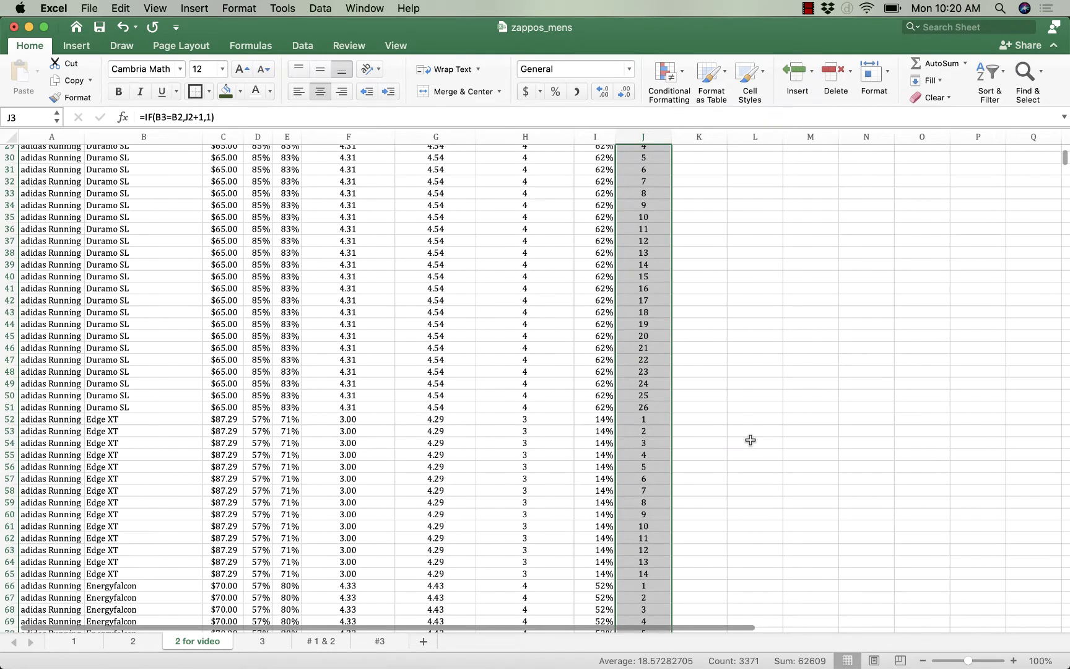
scroll(749, 439, down, 12)
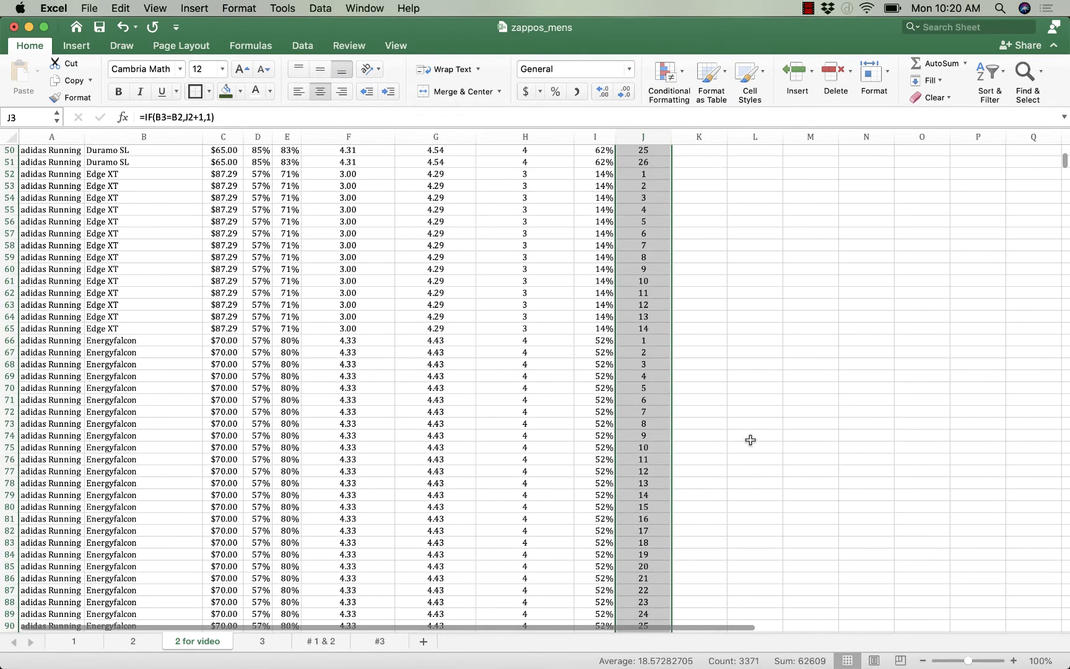
scroll(749, 444, down, 3)
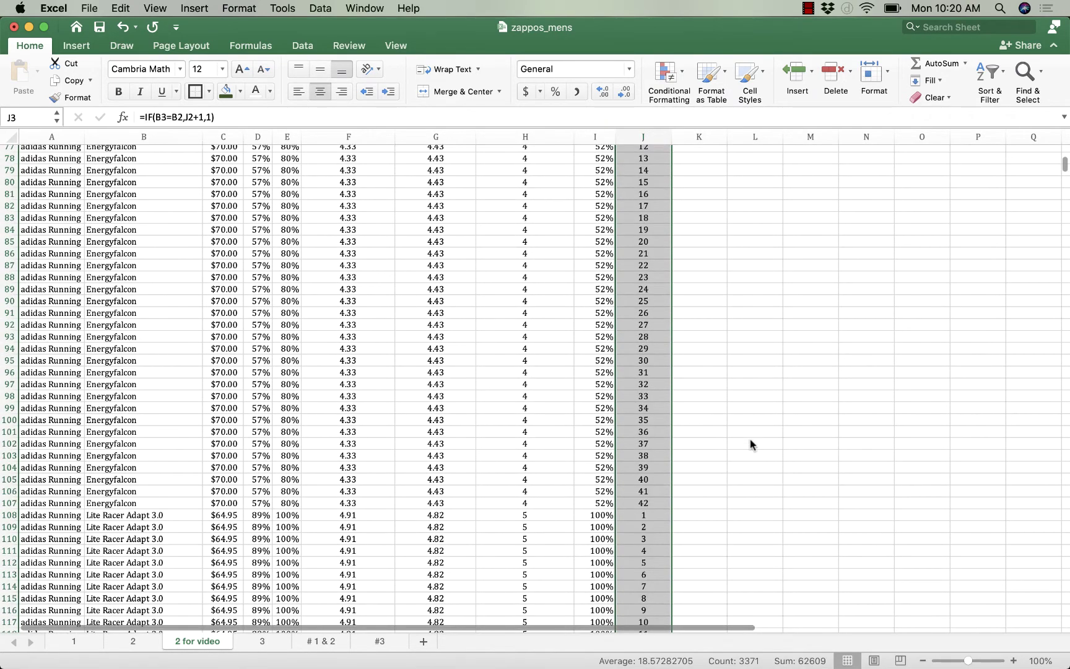
click(645, 503)
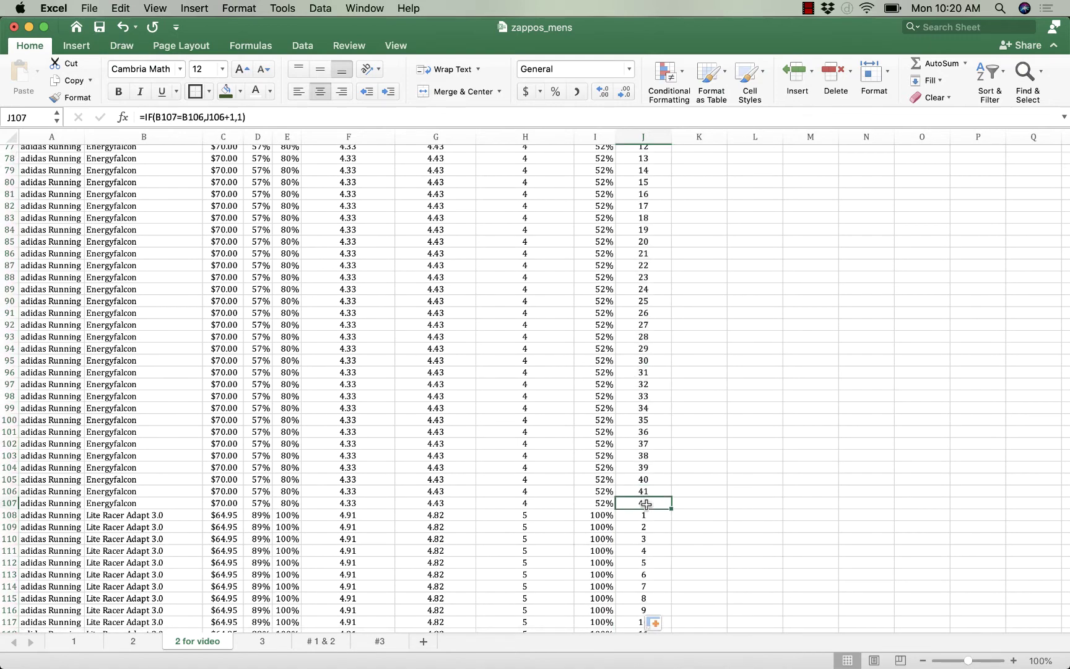
scroll(766, 441, up, 20)
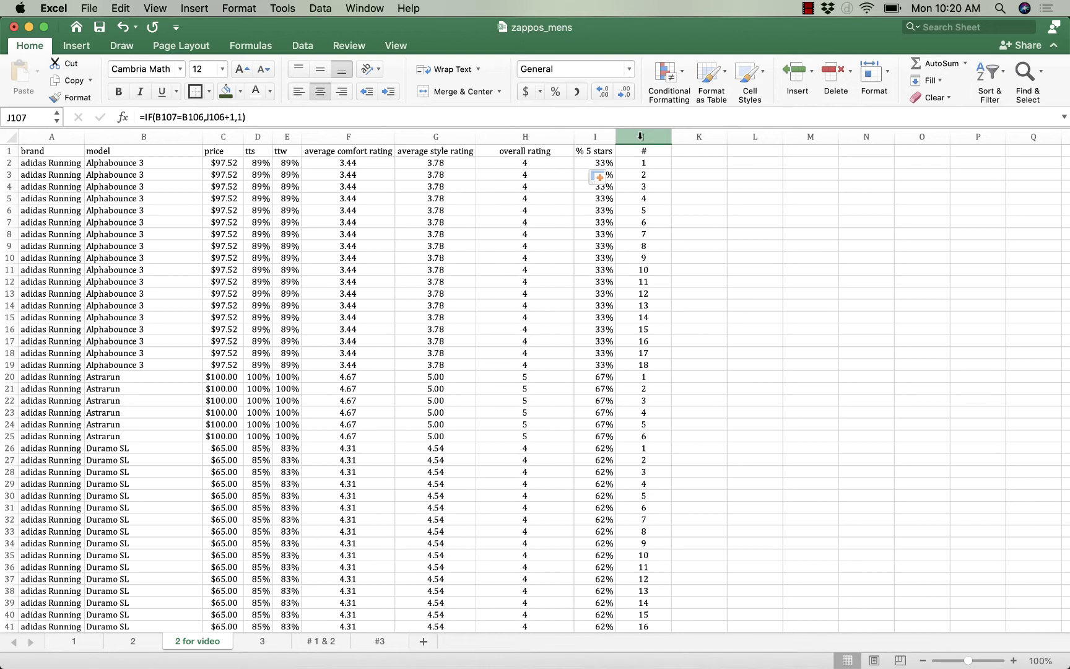
Copy column J and paste it back onto itself as values
click(640, 136)
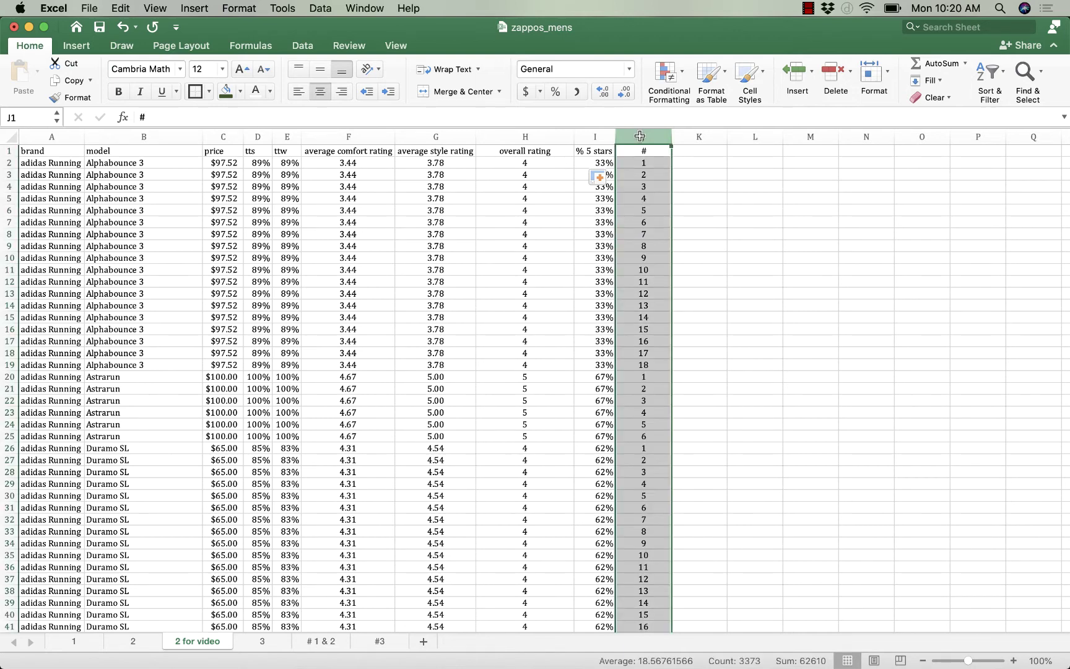
right_click(640, 139)
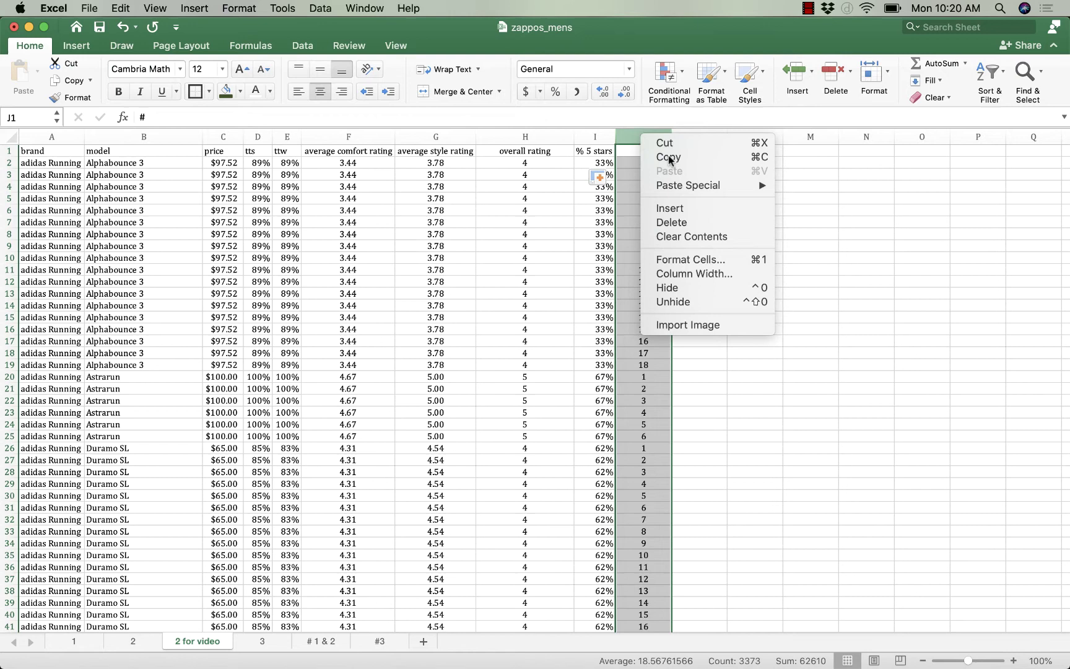
click(668, 158)
right_click(647, 137)
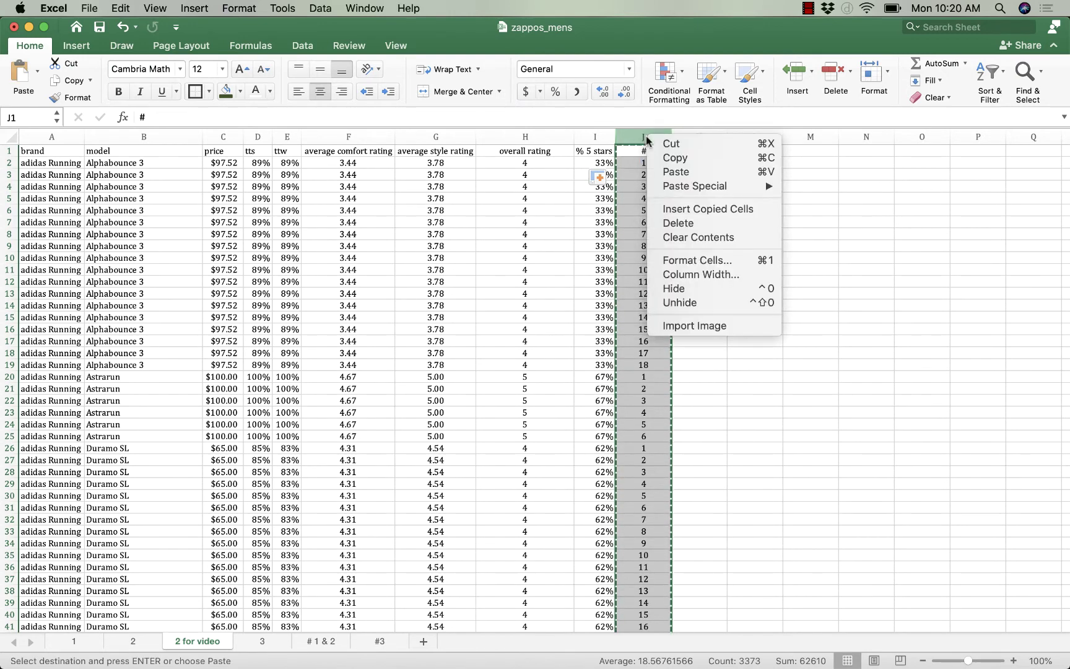
mouse_move(673, 179)
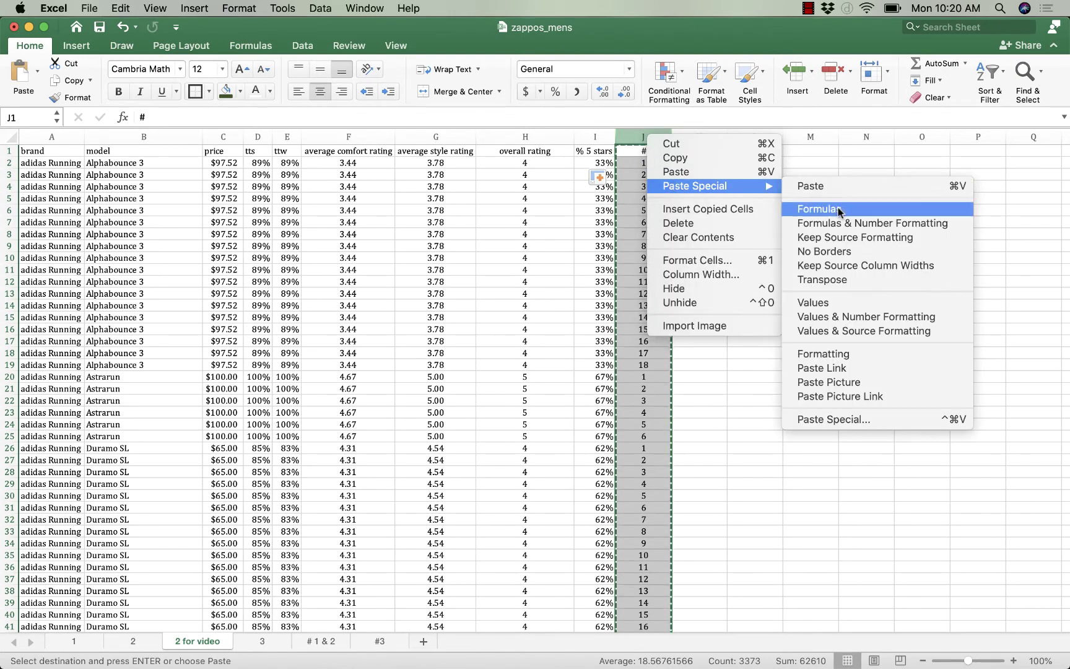
click(830, 302)
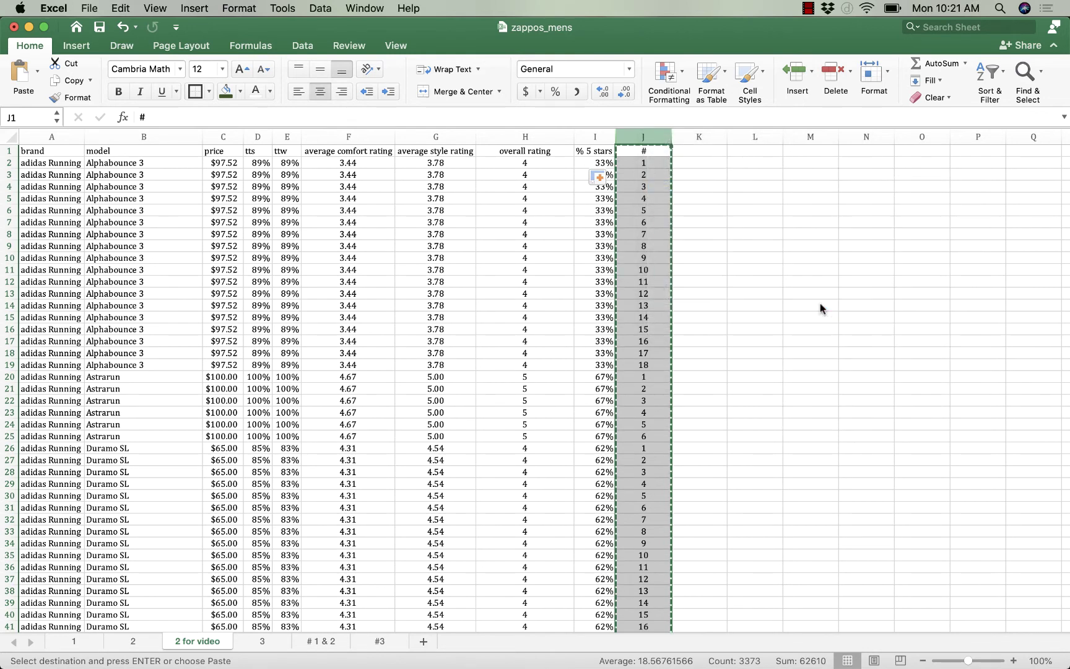
click(820, 303)
Verify J12, J10, J8 and J6 now hold plain numbers
click(644, 282)
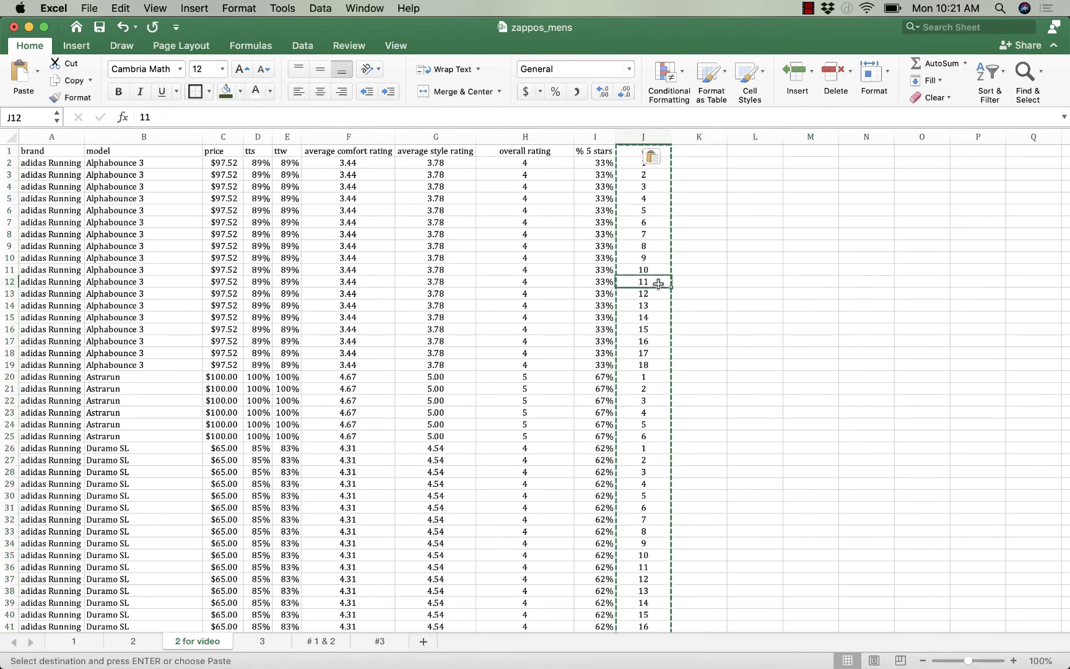
click(646, 260)
click(644, 234)
click(643, 210)
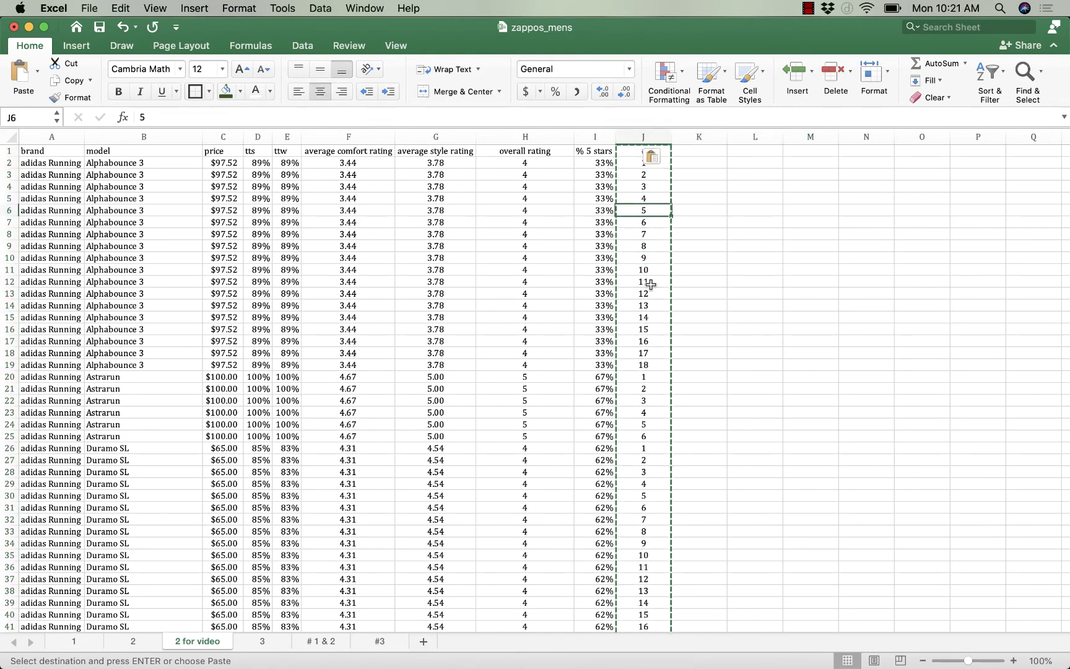
Check J14 and J21, then turn on Filter for the whole sheet
click(651, 306)
click(654, 387)
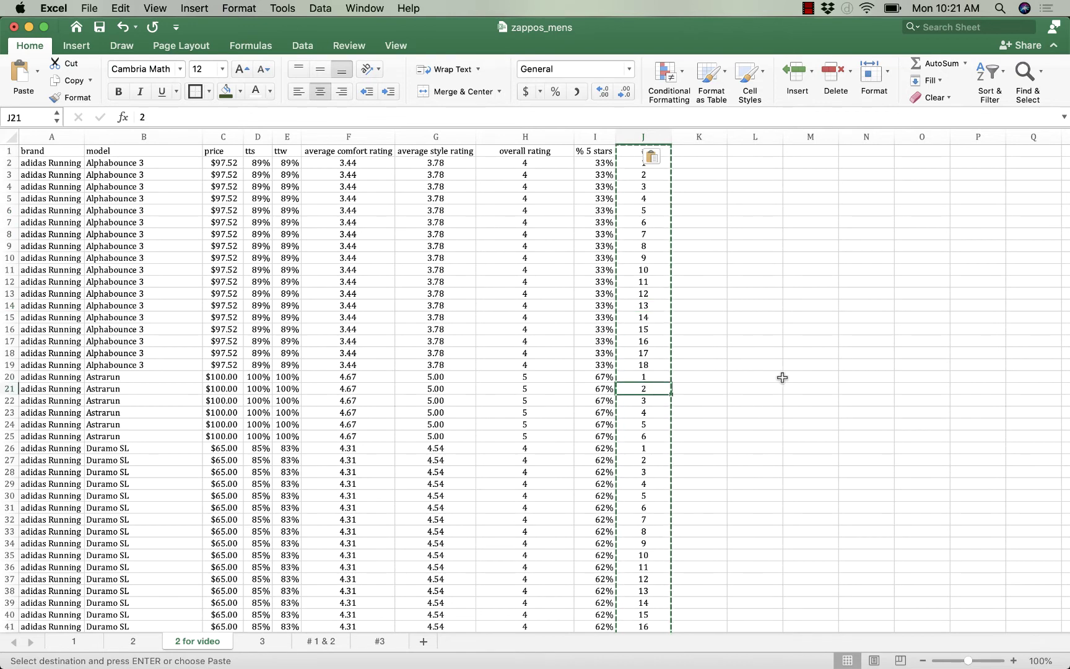
click(778, 377)
click(8, 135)
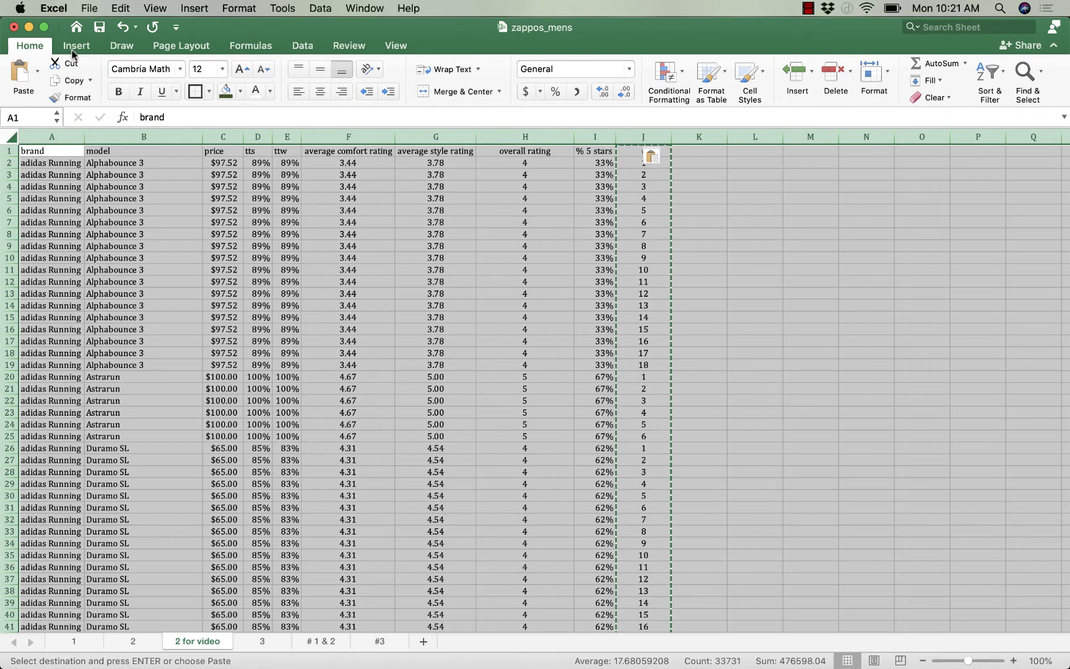
click(303, 46)
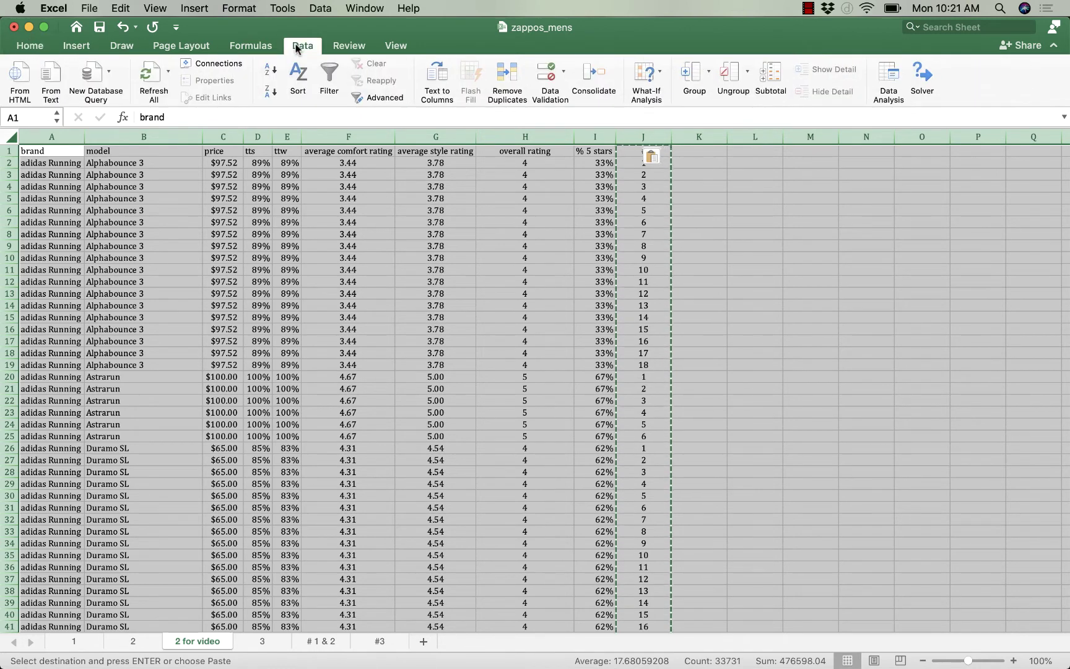
click(325, 75)
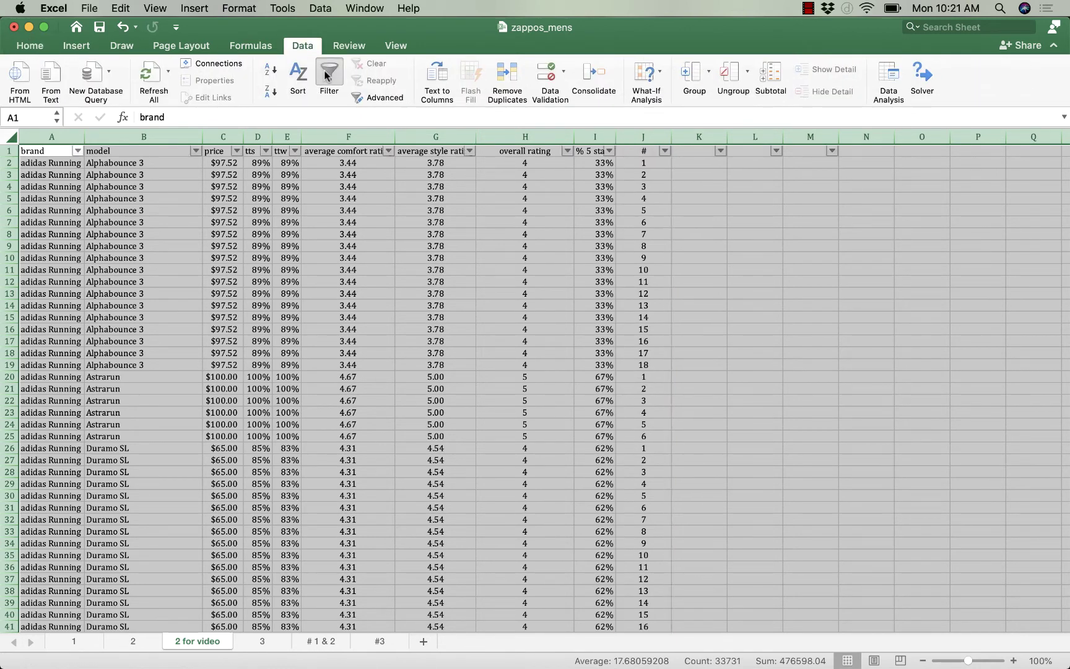
In the # column filter, uncheck then recheck 1, leaving all rows shown
click(664, 151)
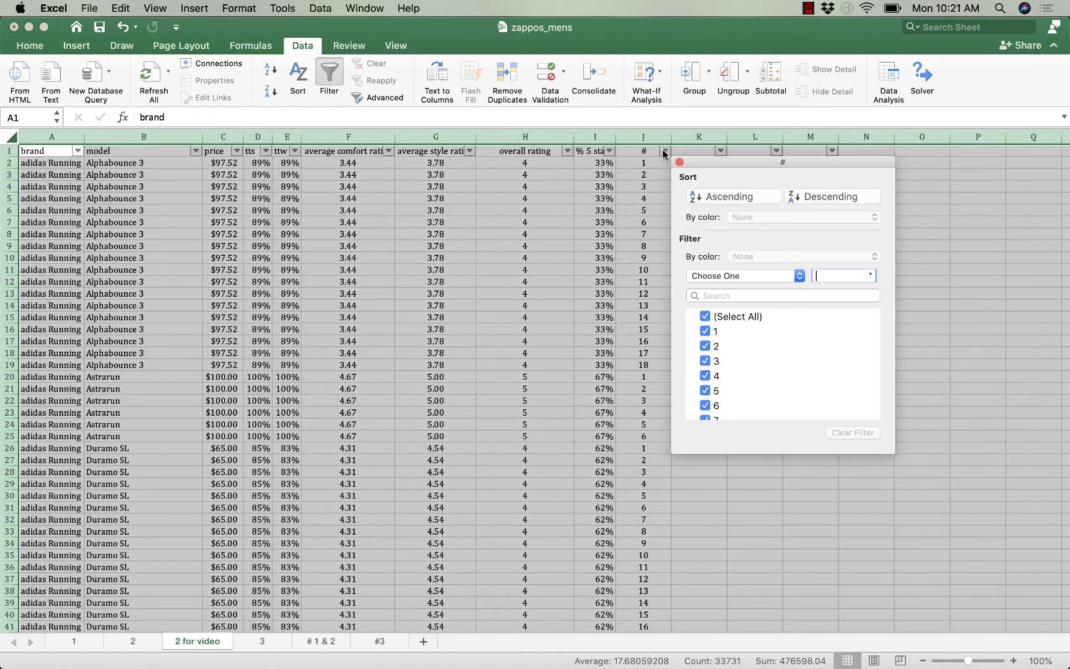
click(707, 332)
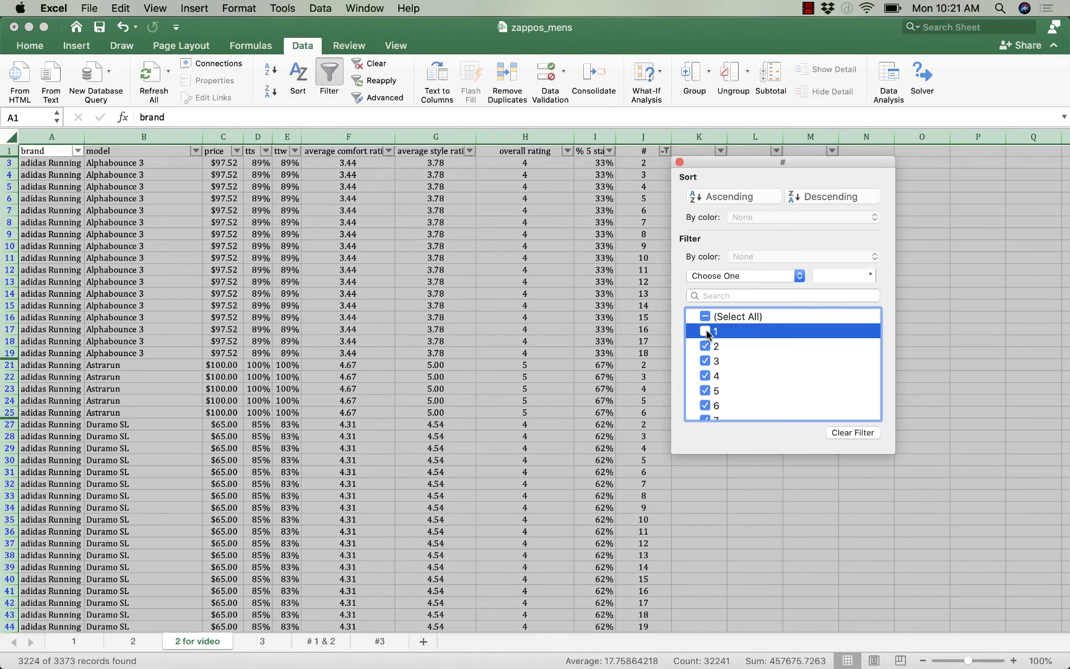
click(707, 333)
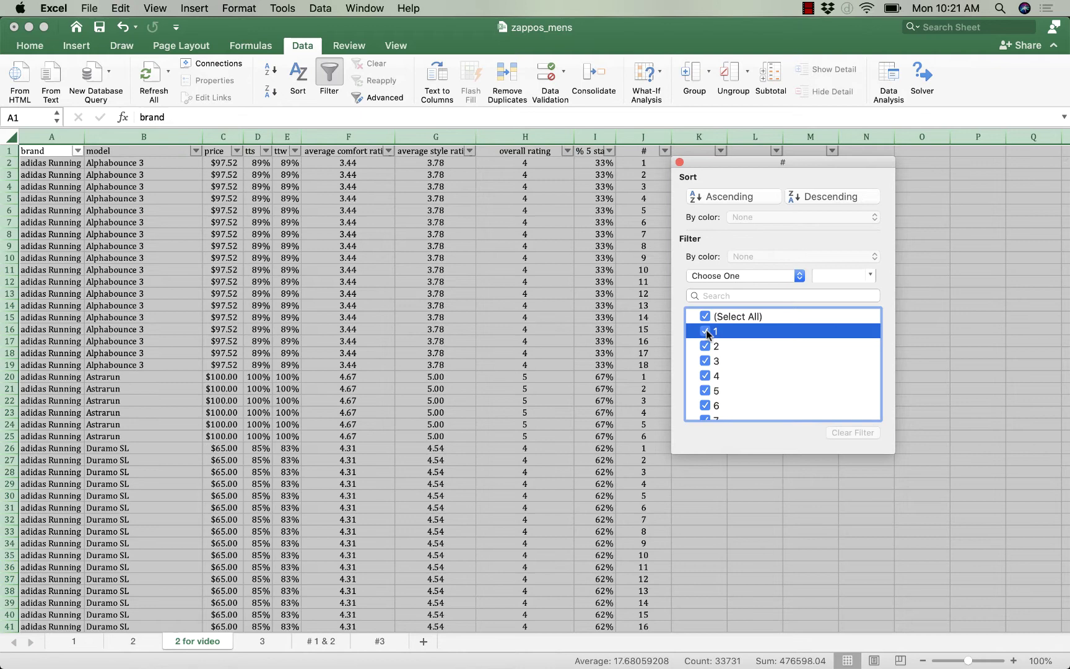
click(680, 163)
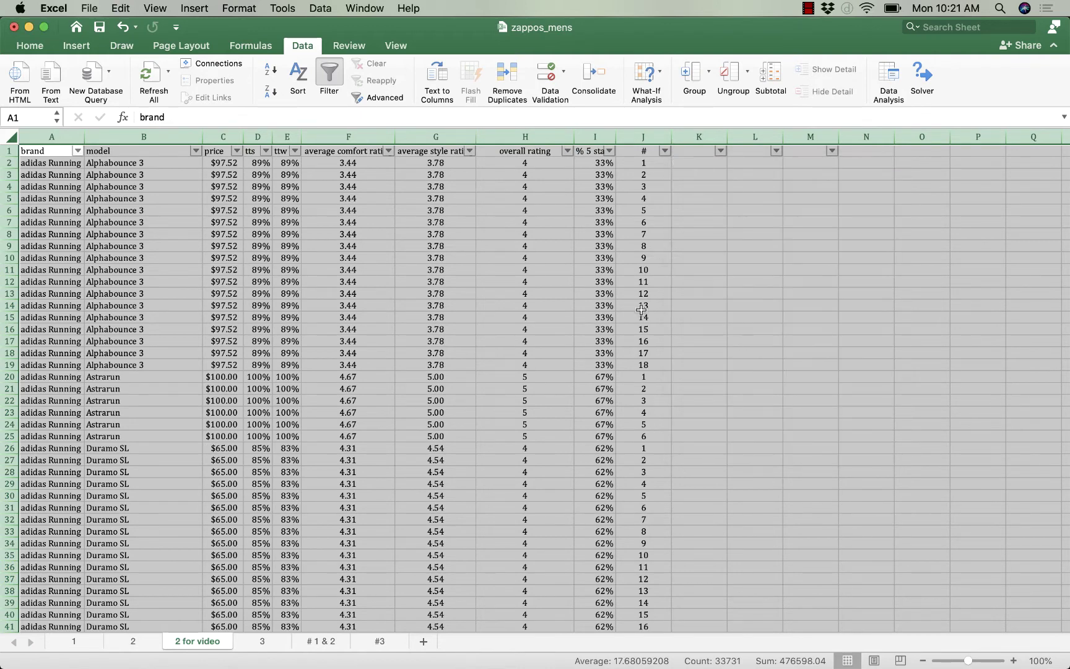
click(644, 306)
Select the whole sheet and remove the old brand, model and price sort levels
click(7, 136)
click(298, 73)
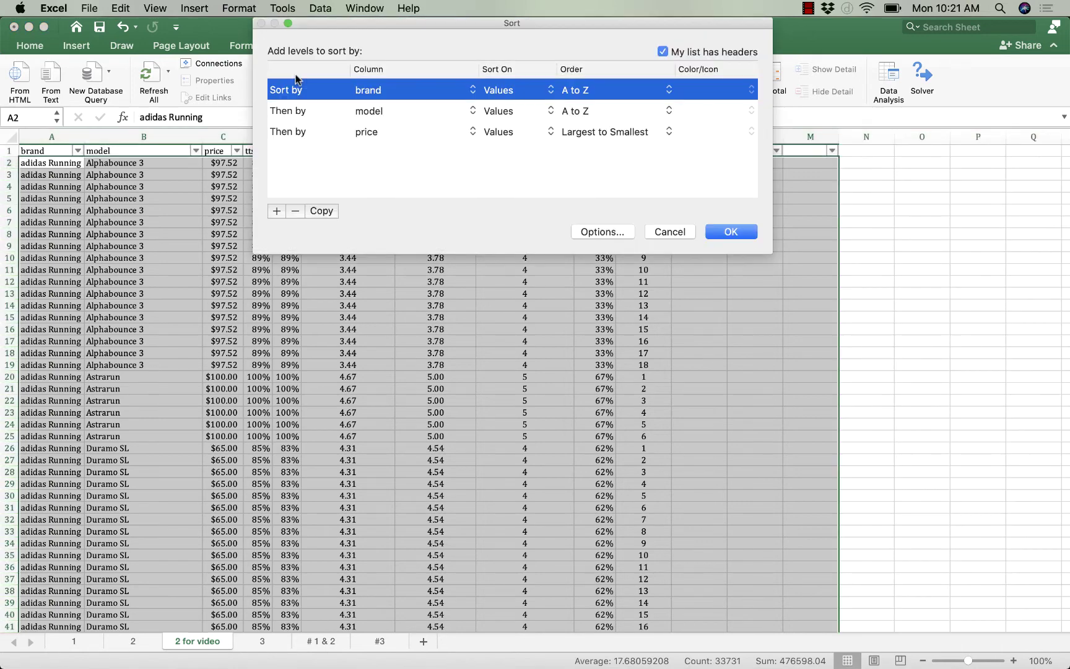
click(296, 210)
click(296, 211)
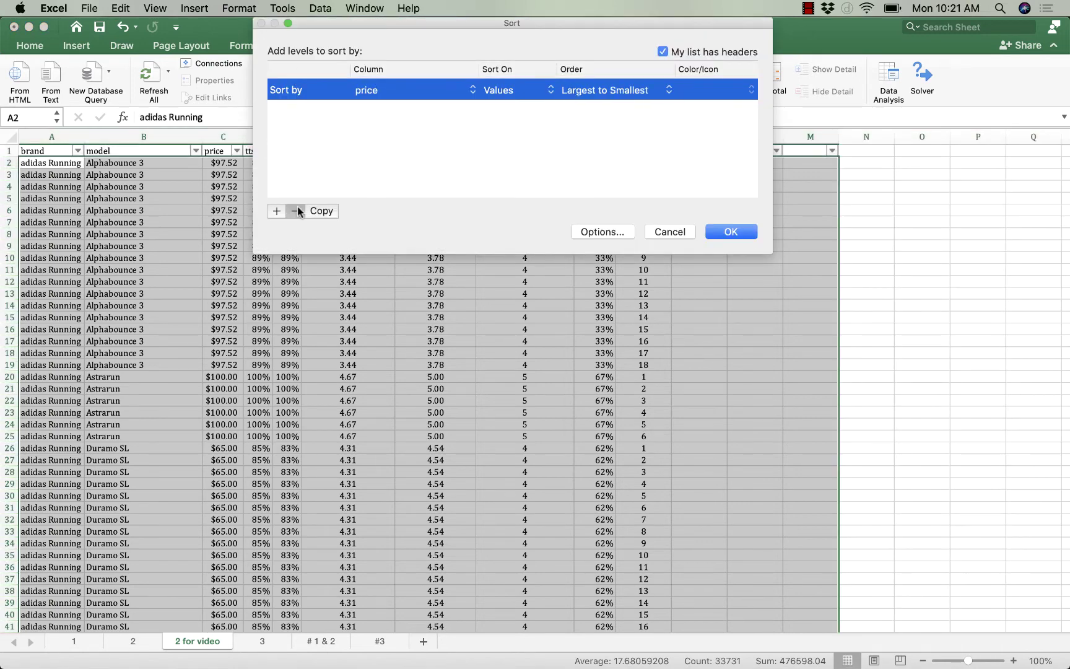
click(296, 210)
Sort by # Smallest to Largest, then brand A to Z
click(276, 211)
click(373, 90)
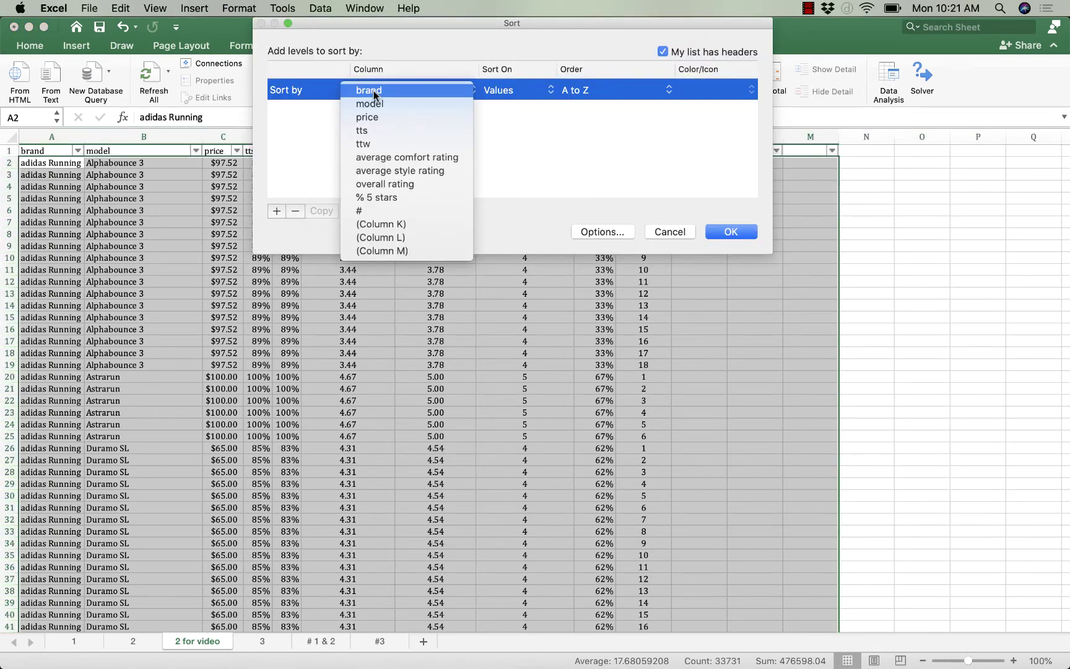
click(381, 211)
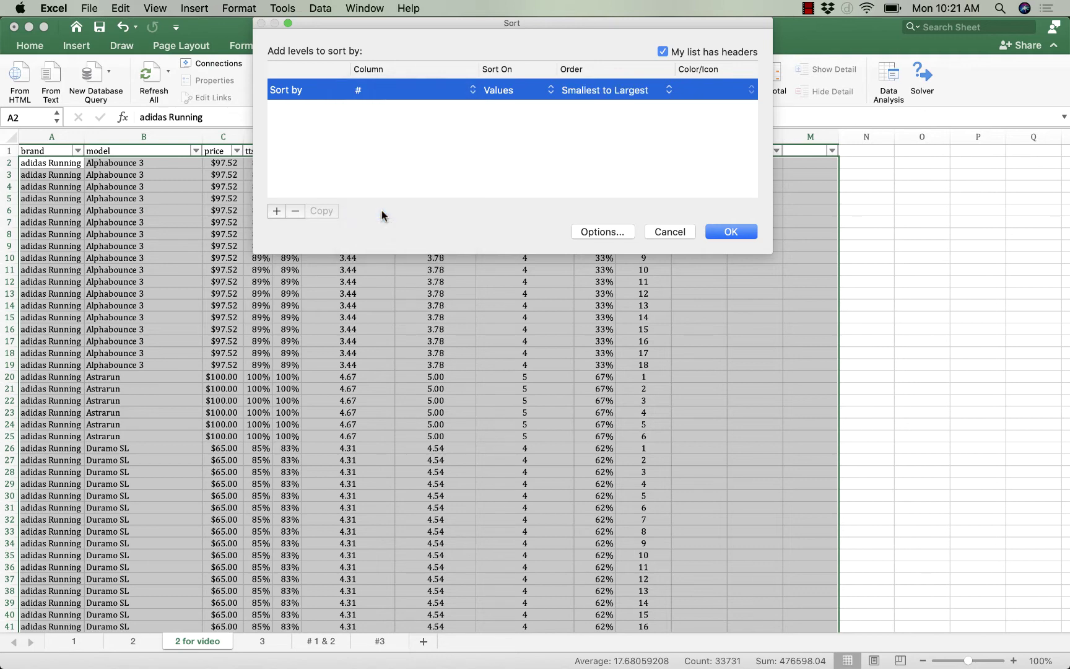
click(276, 211)
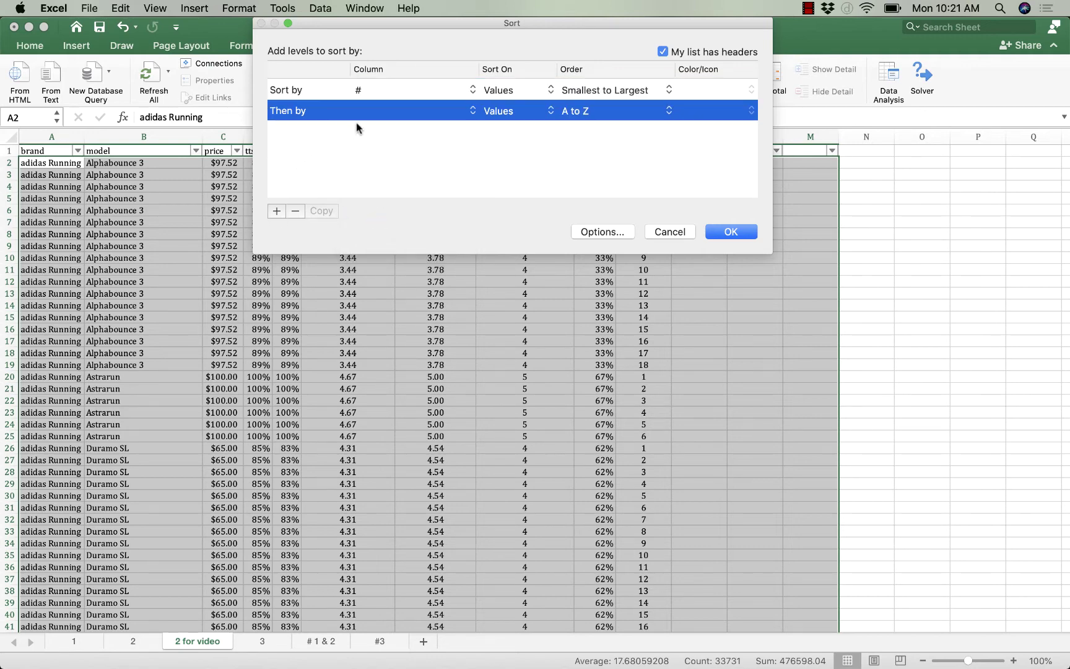
click(363, 111)
click(365, 112)
click(720, 233)
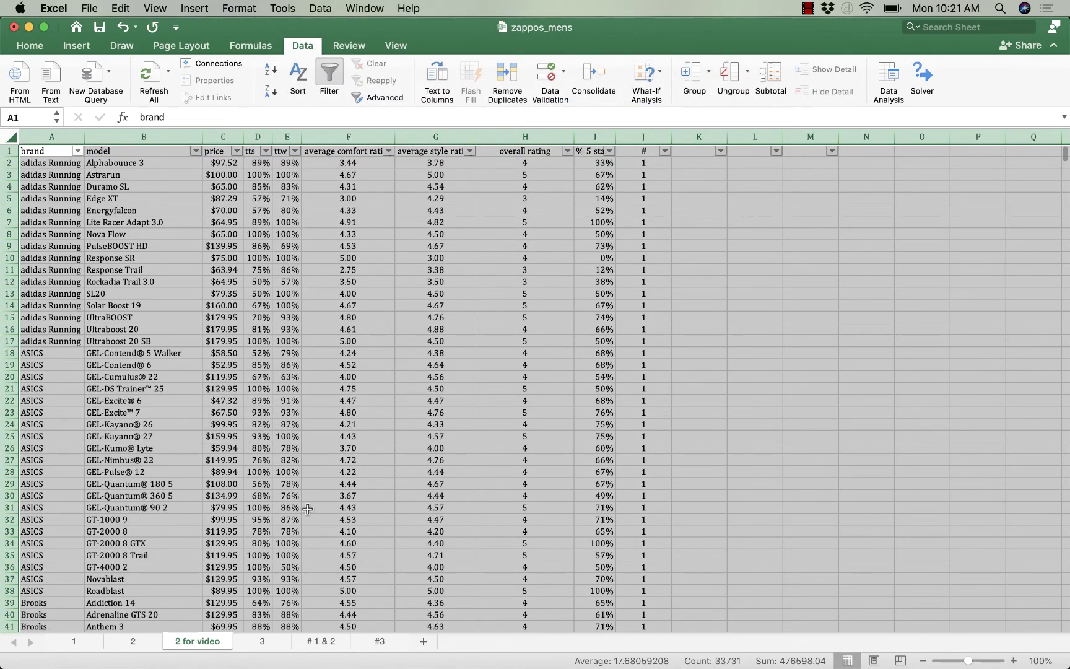
Filter the # column to exclude 1, leaving 3224 of 3373 records visible
scroll(307, 509, down, 15)
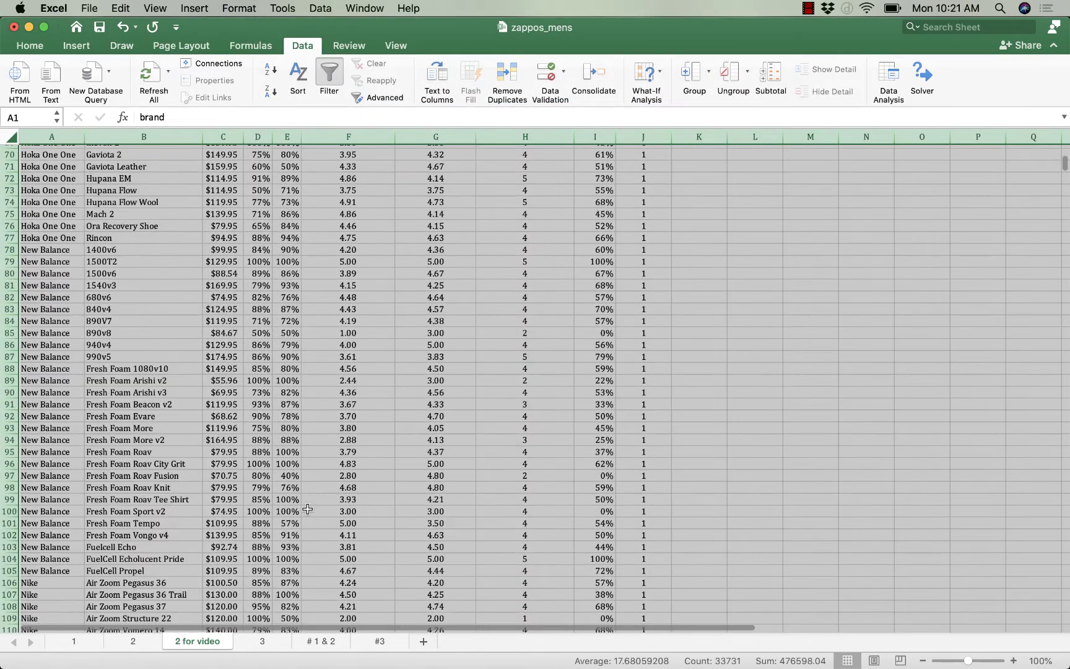
scroll(308, 509, up, 15)
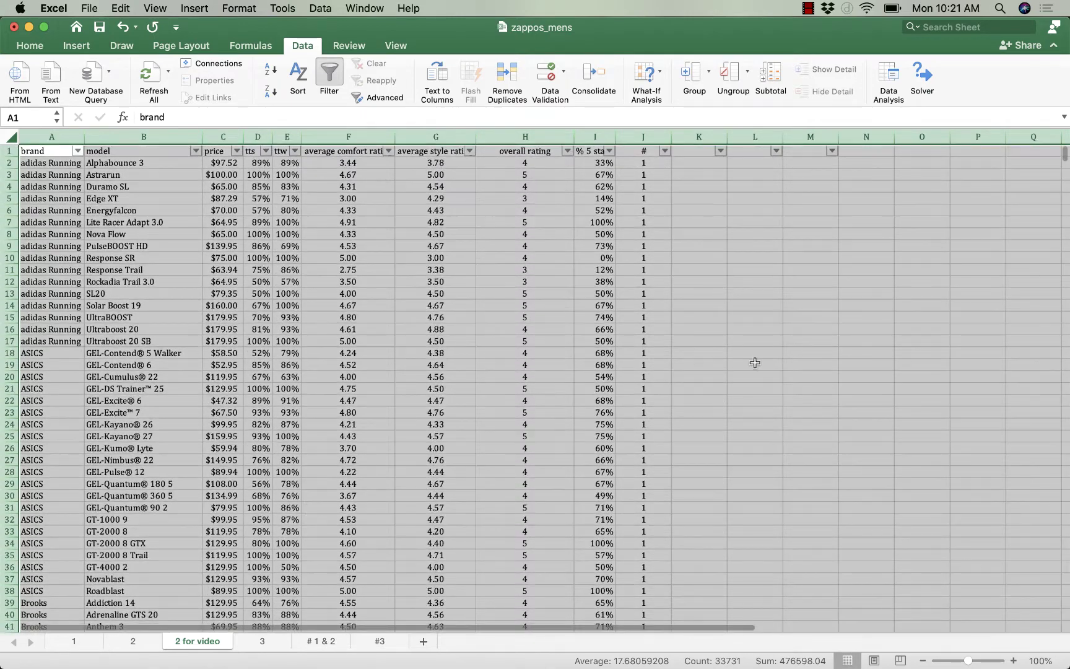
click(755, 362)
click(665, 152)
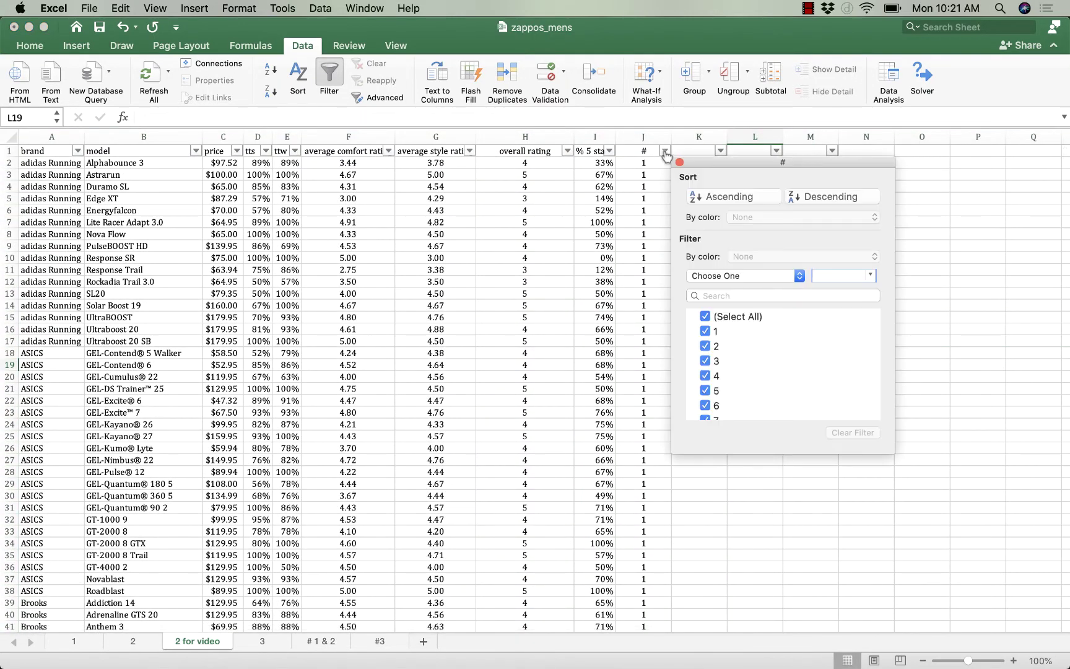
click(704, 332)
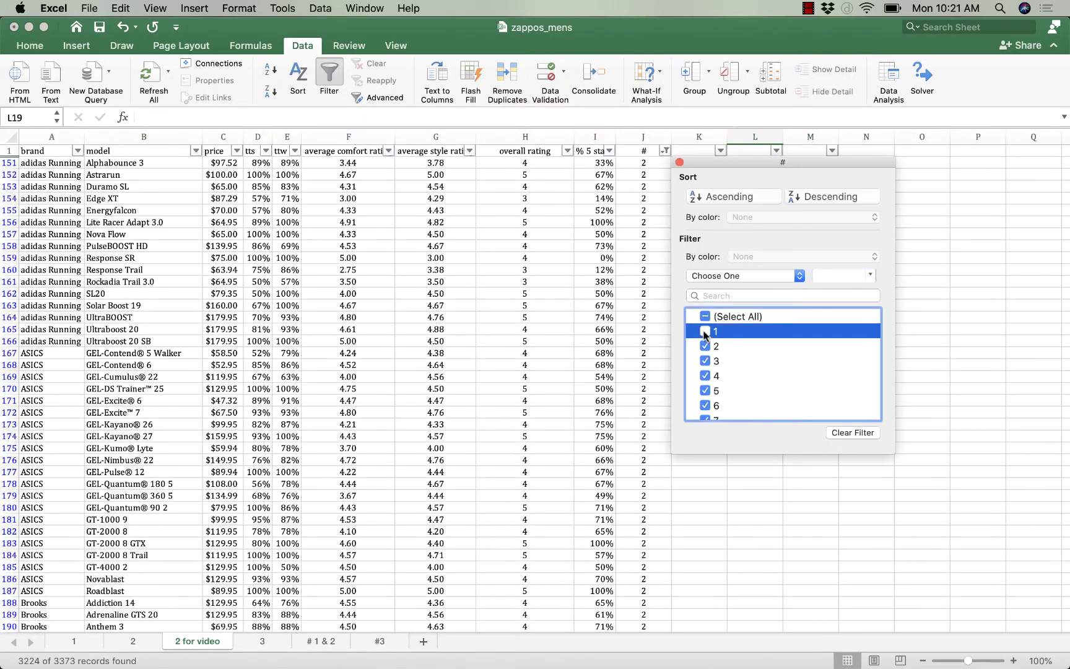
click(678, 162)
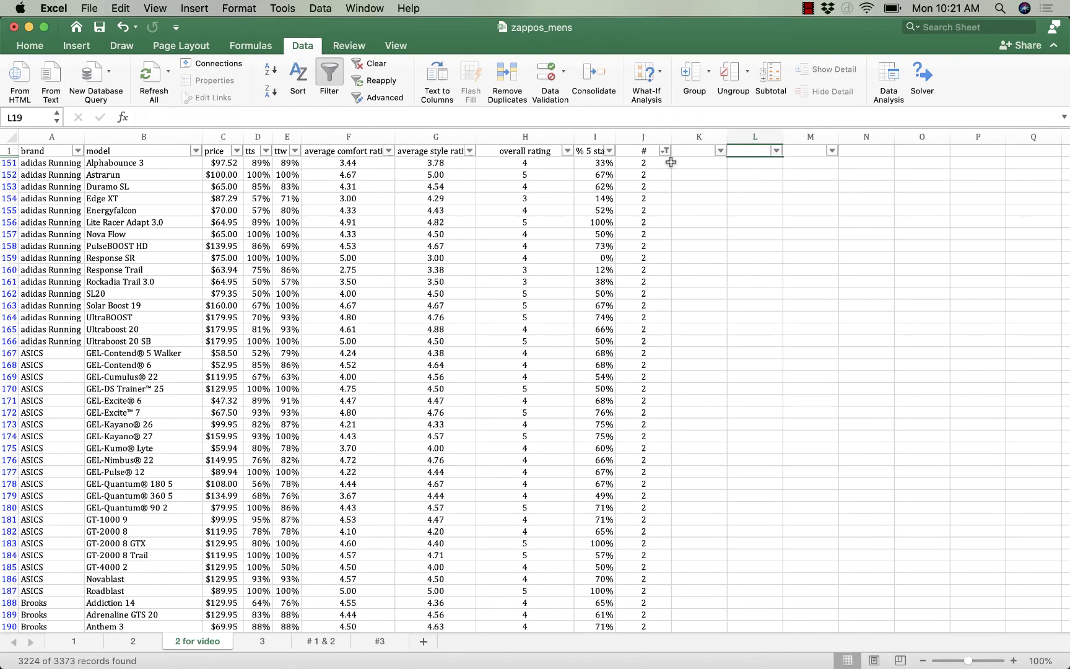
scroll(487, 460, down, 10)
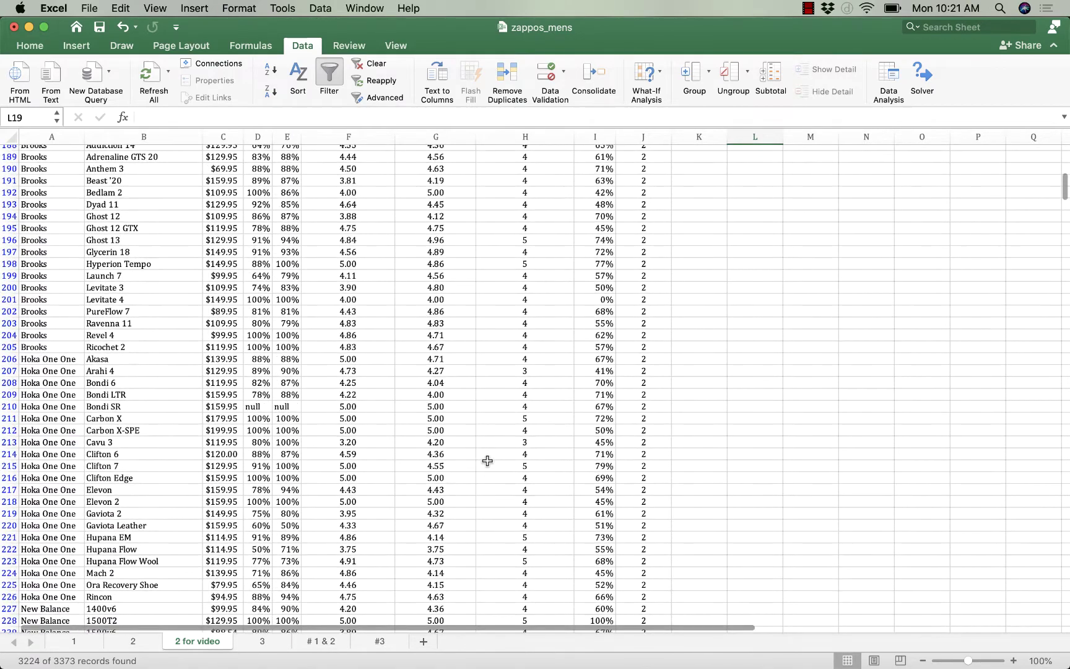
scroll(487, 461, down, 10)
scroll(487, 461, up, 20)
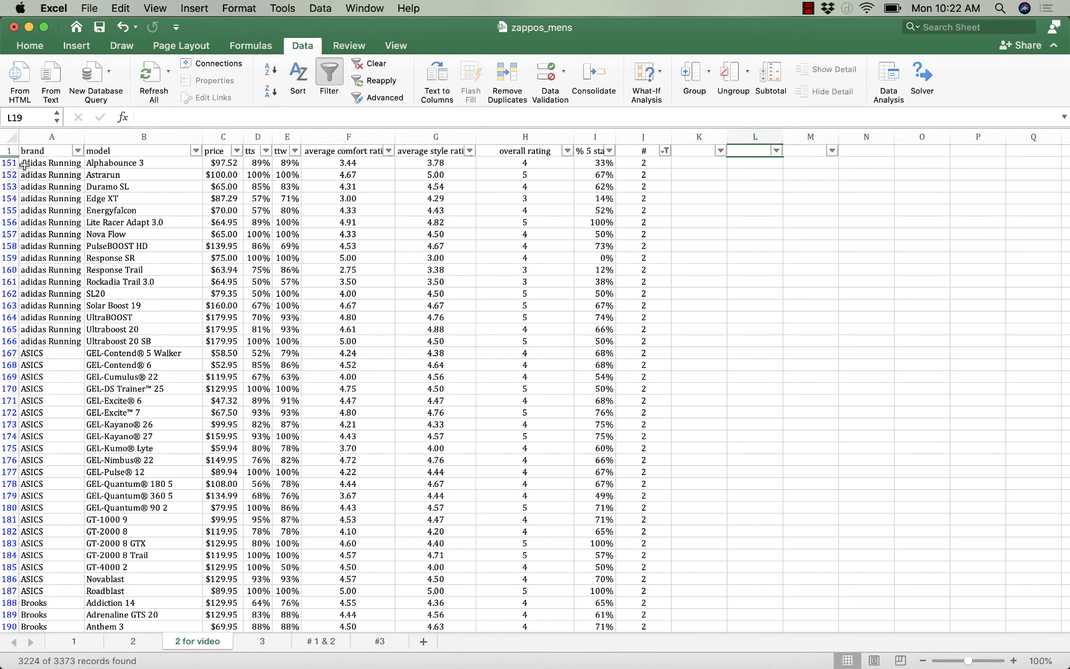
Delete the filtered duplicate rows from A151:J151 down to the last duplicate, confirming the entire-row deletion
drag(28, 163, 528, 164)
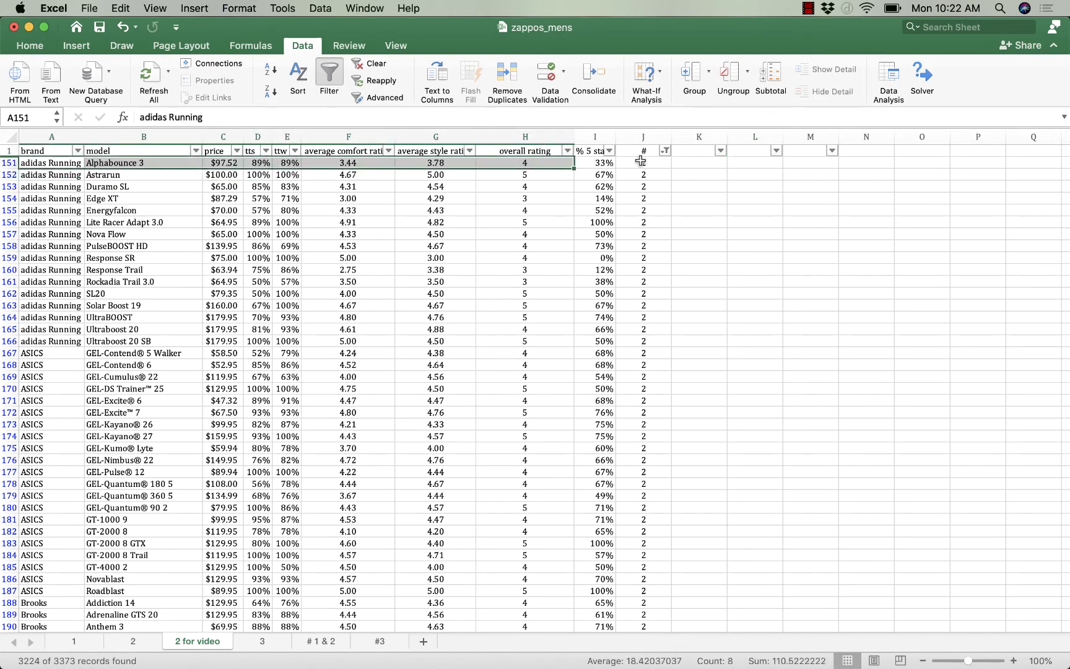
drag(642, 162, 40, 166)
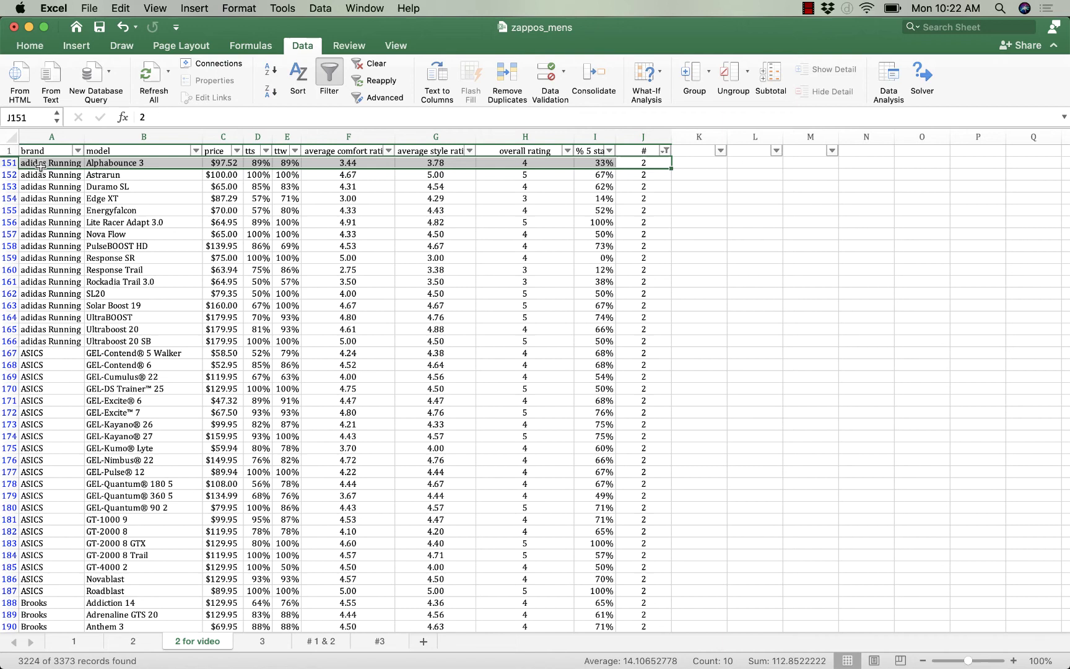
key(super+shift+Down)
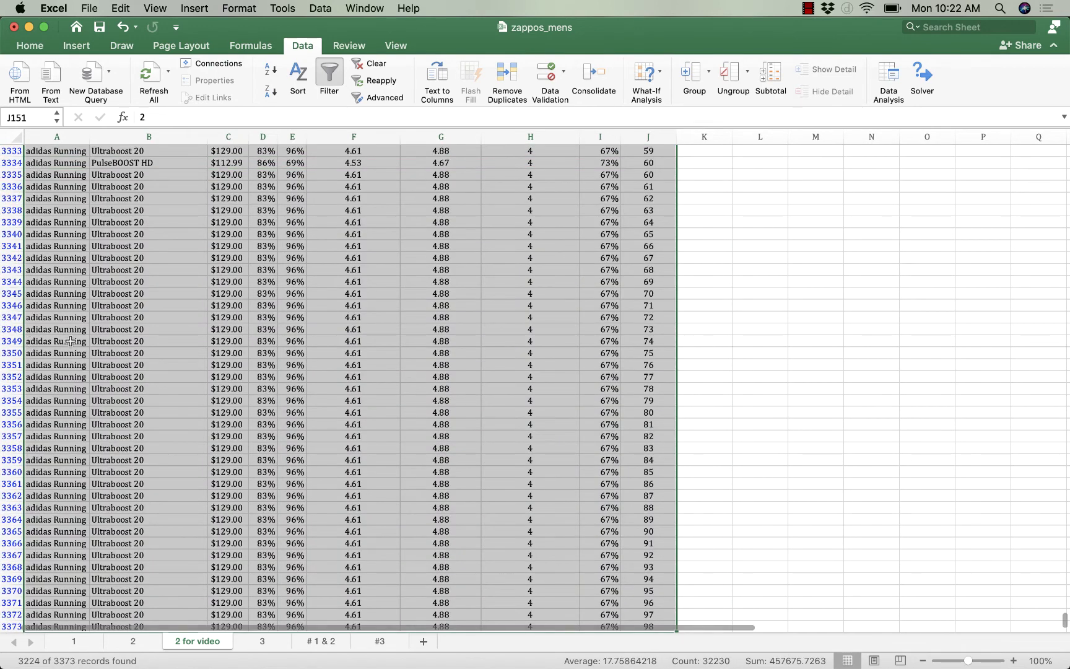
right_click(179, 350)
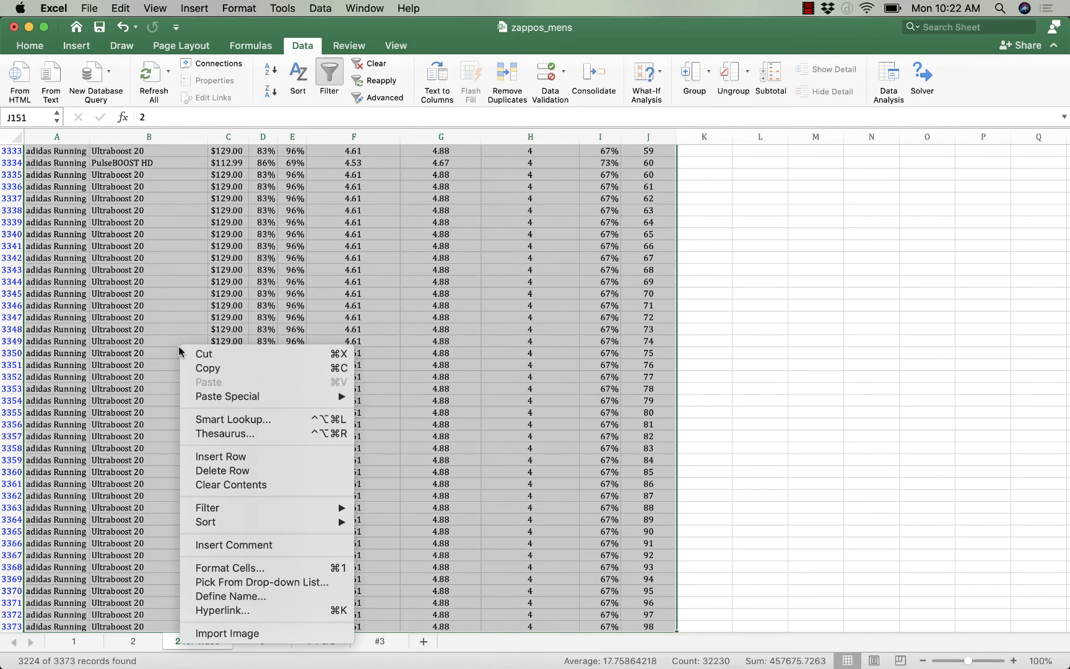
click(229, 471)
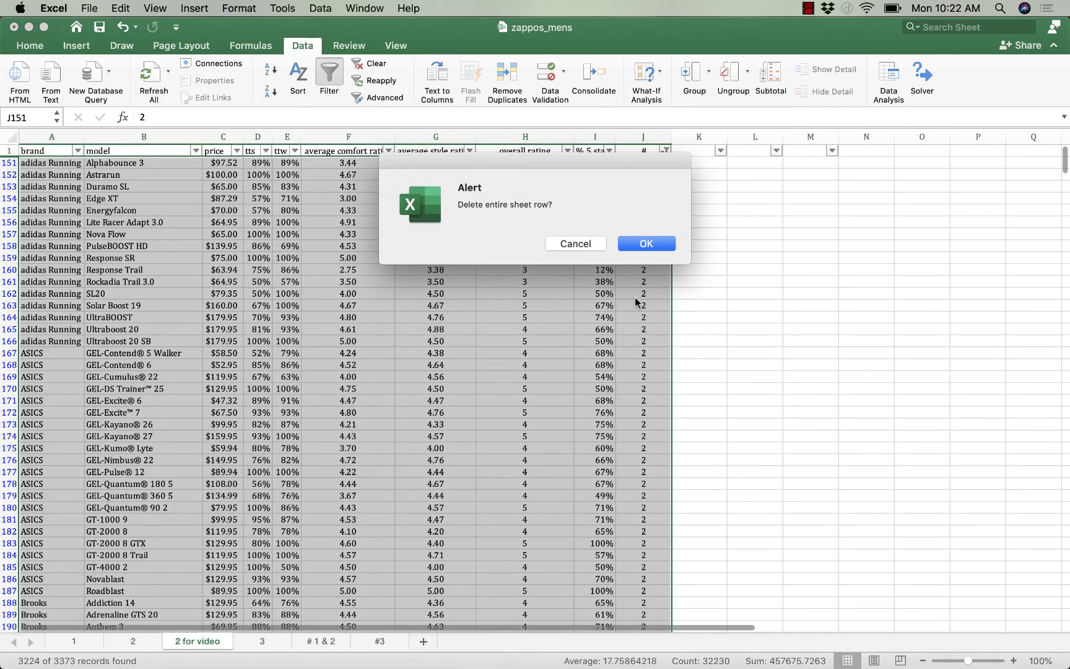
click(653, 243)
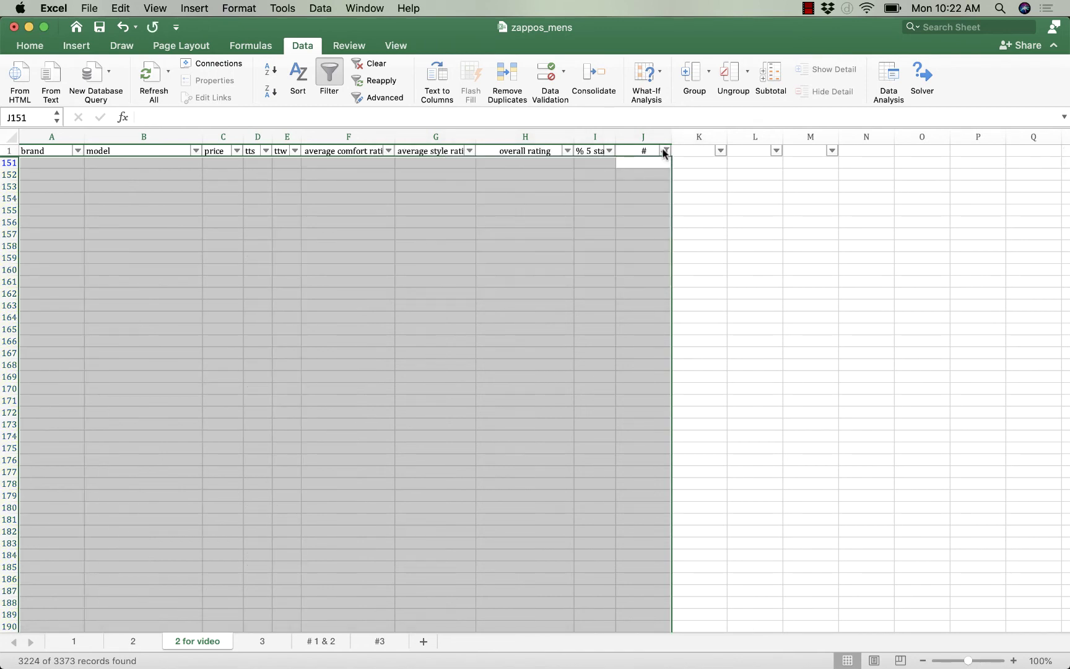
click(664, 151)
Show all # values again and turn off the table filter
click(704, 316)
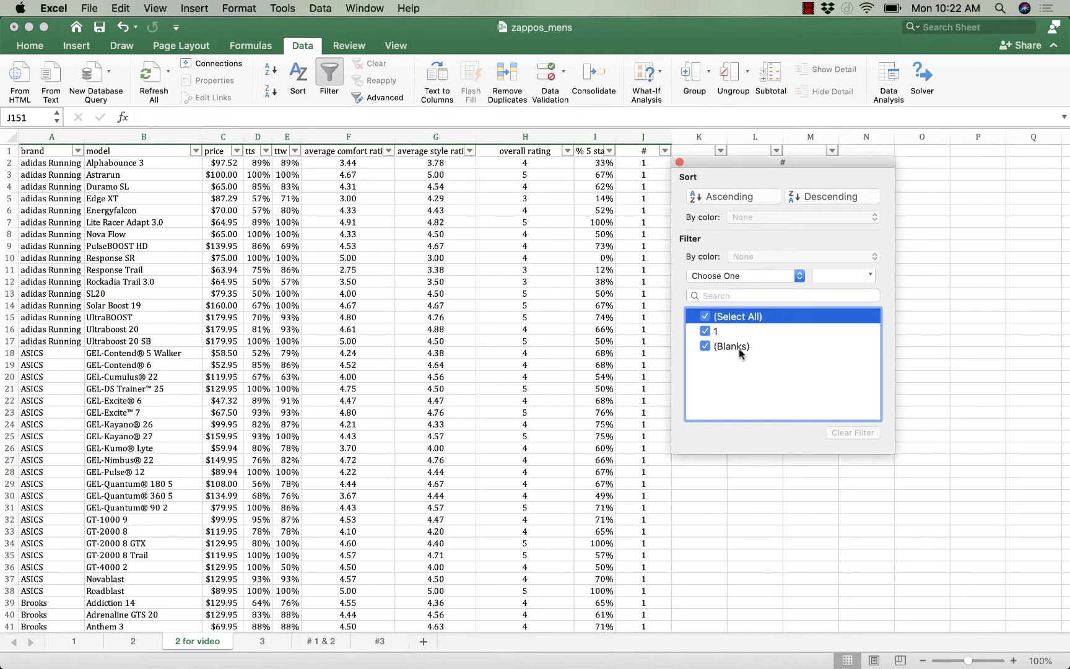
click(679, 163)
click(715, 370)
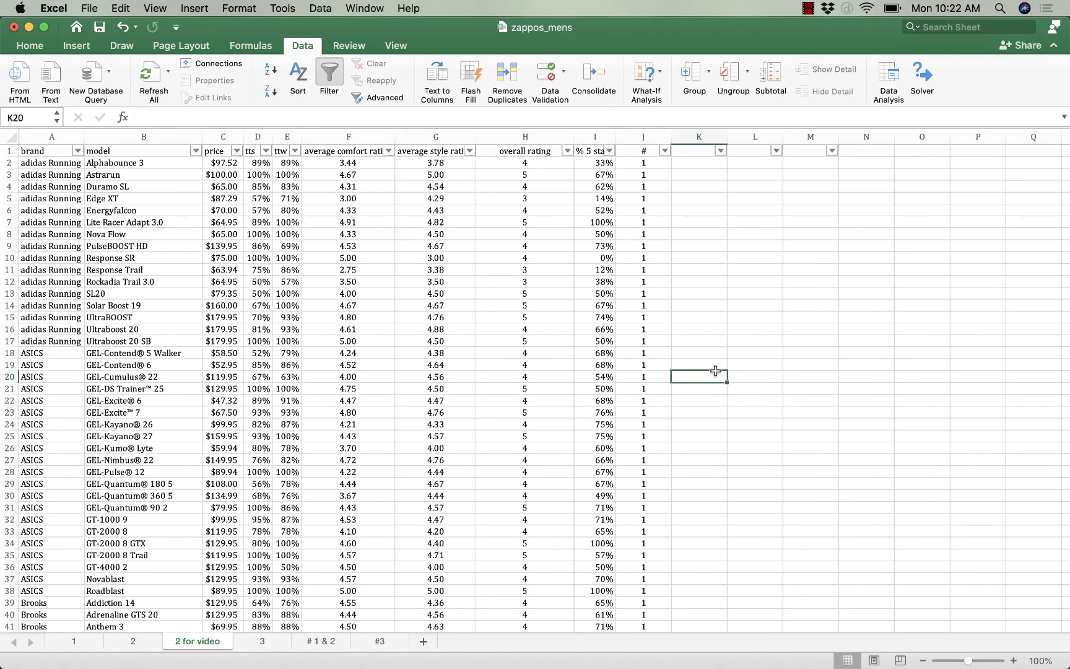
click(322, 75)
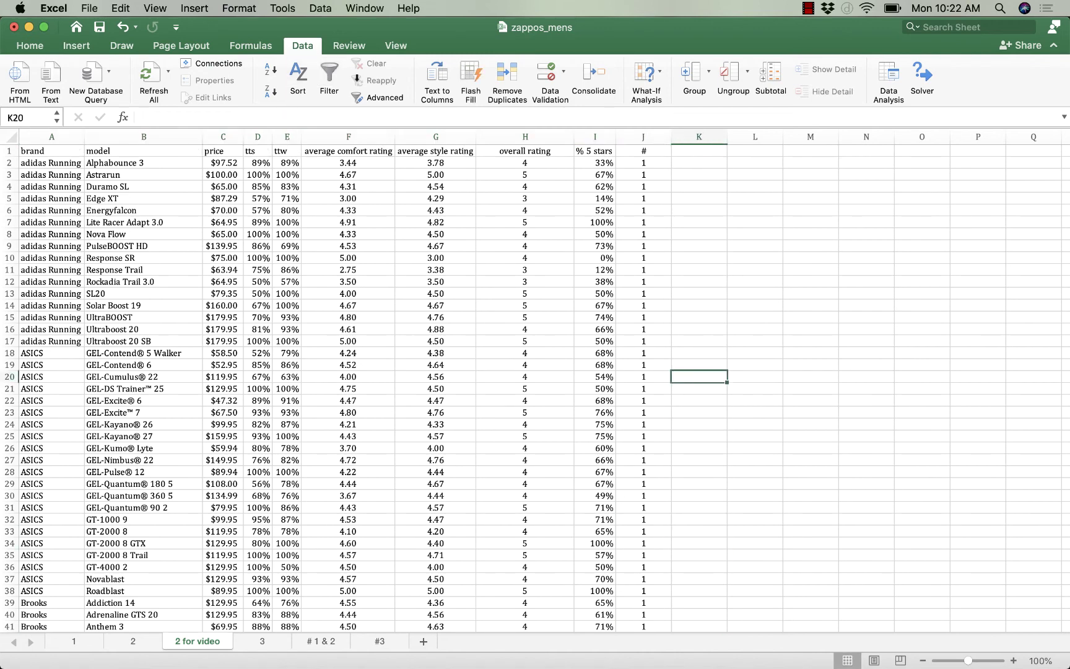
Clear away the # helper column so the table ends at % 5 stars
right_click(642, 139)
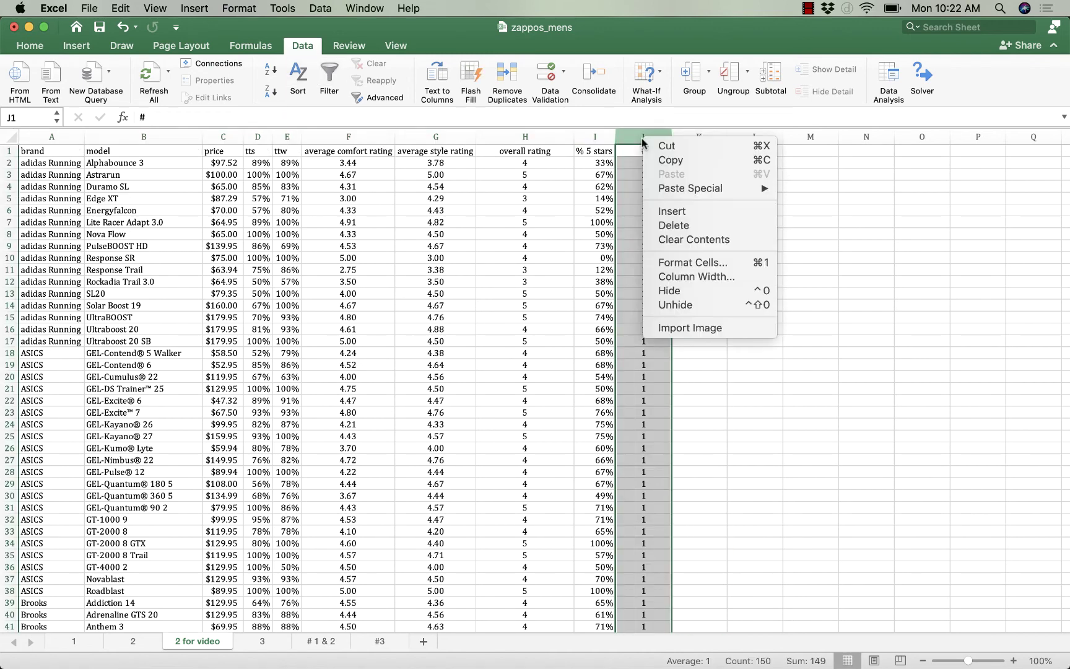
click(476, 318)
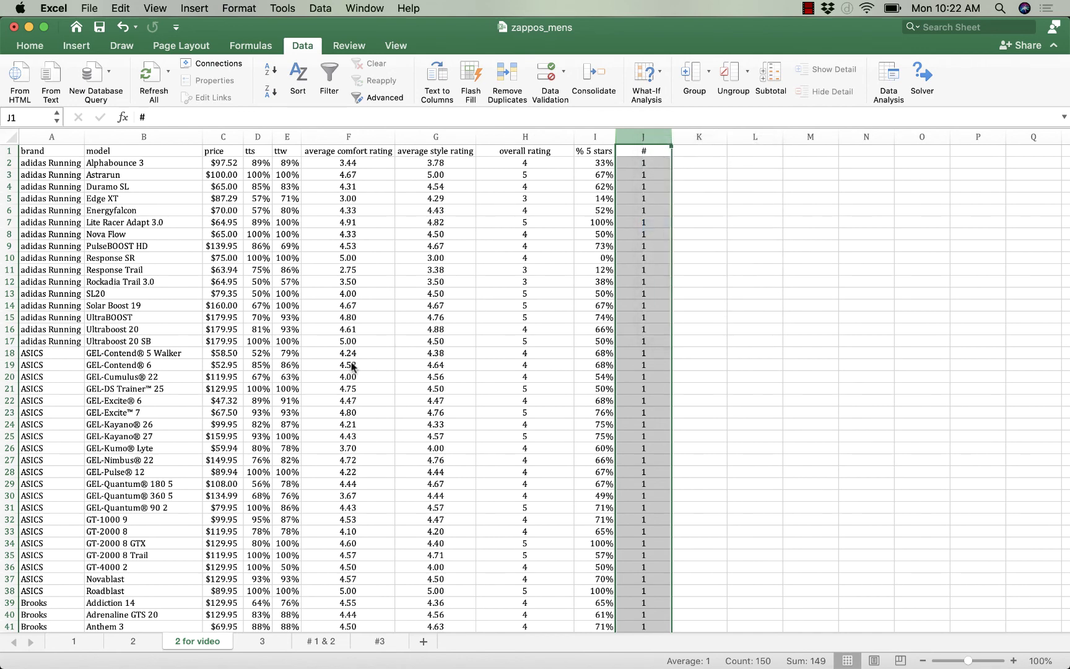
key(super+z)
click(351, 365)
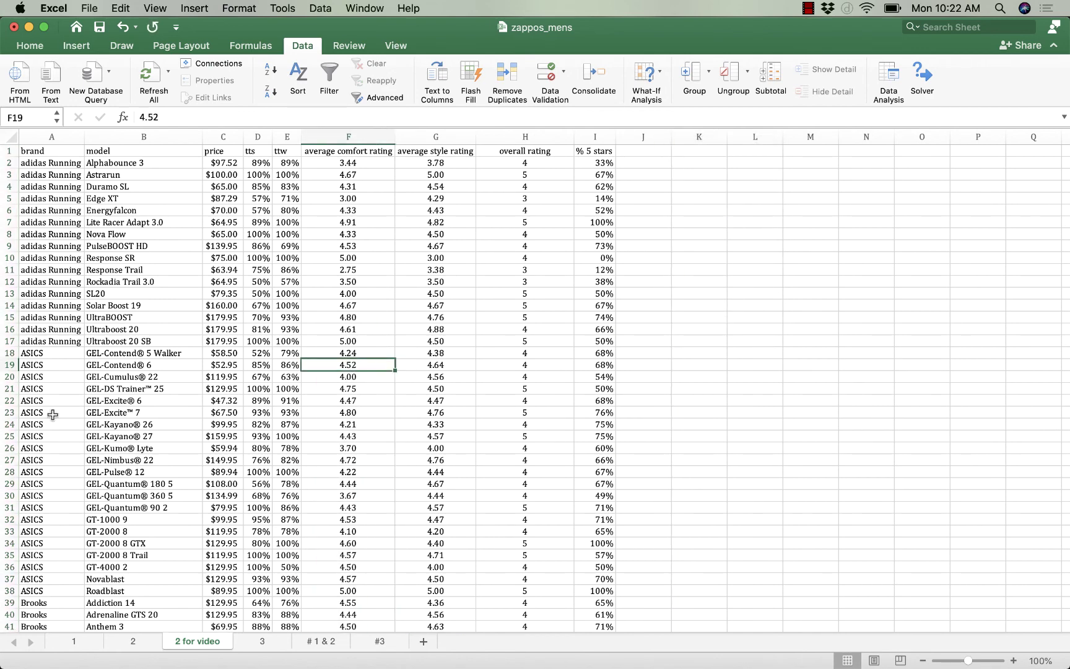
click(52, 415)
key(super+Down)
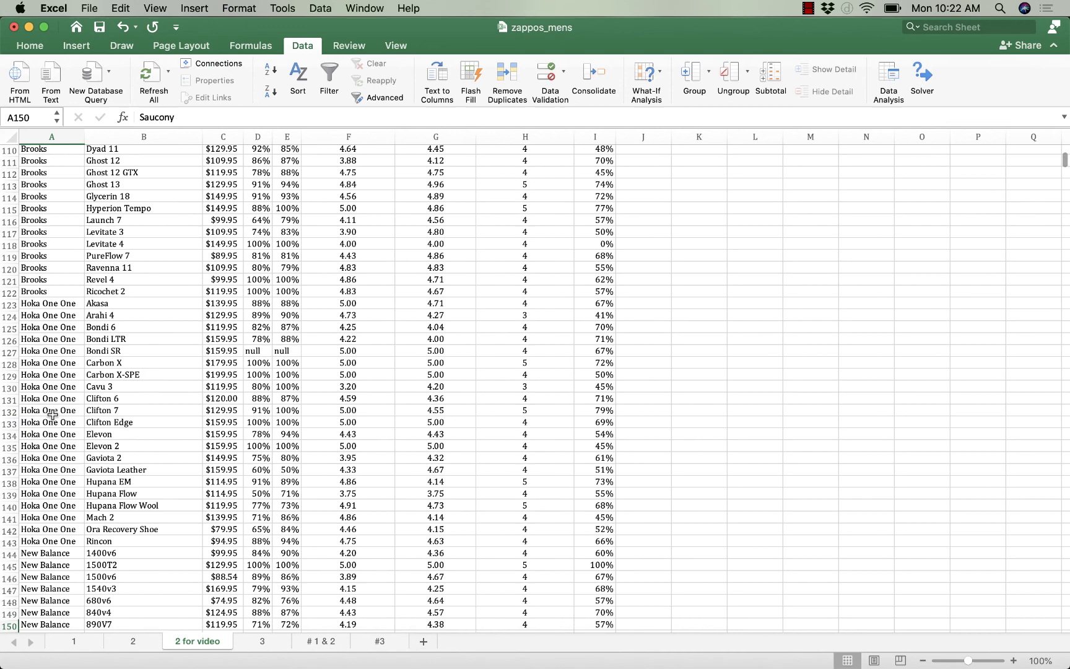
scroll(55, 536, down, 3)
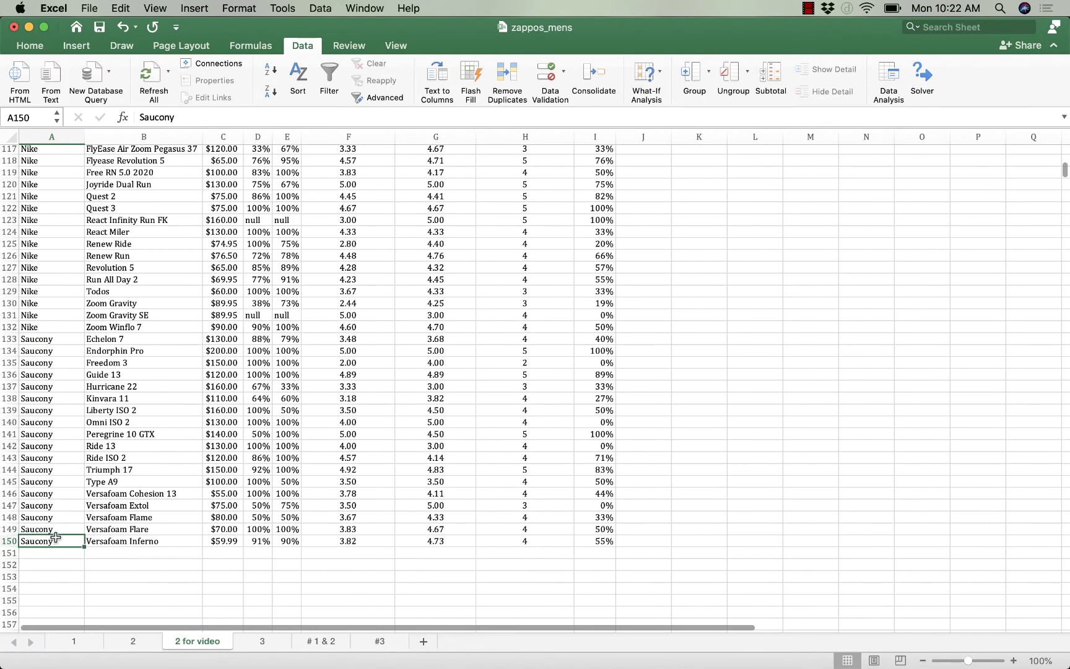
click(116, 577)
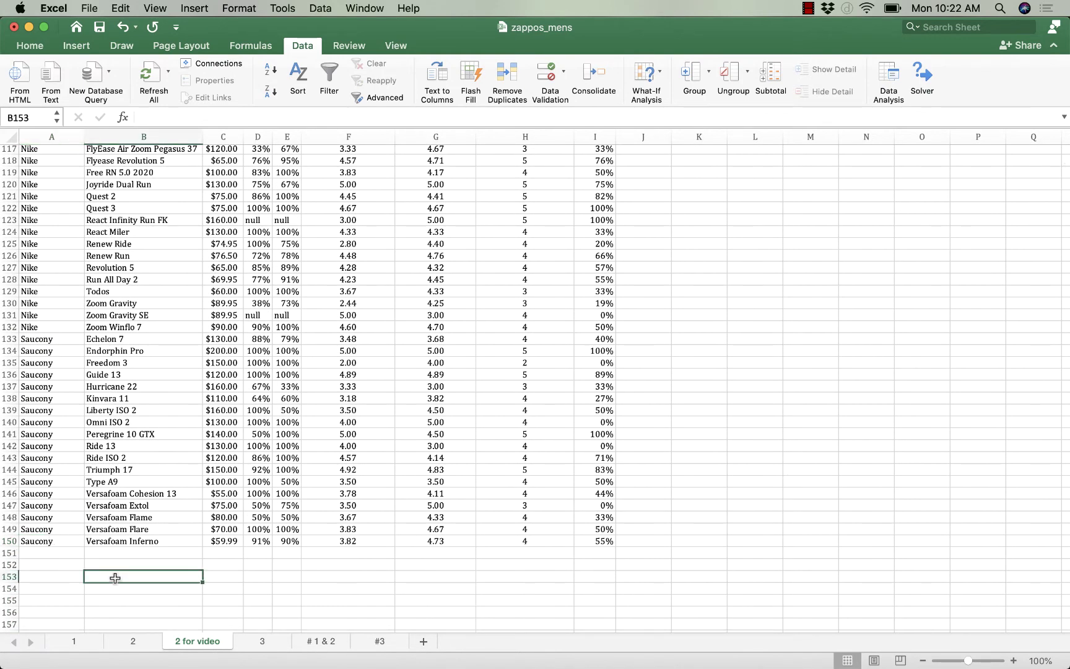
scroll(117, 560, up, 20)
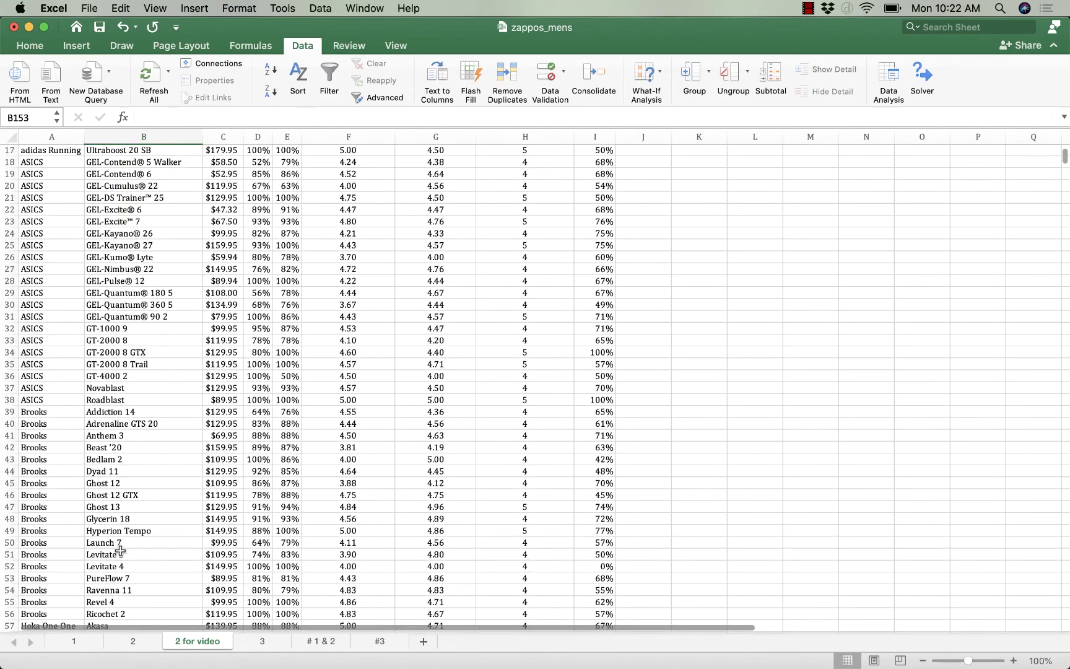